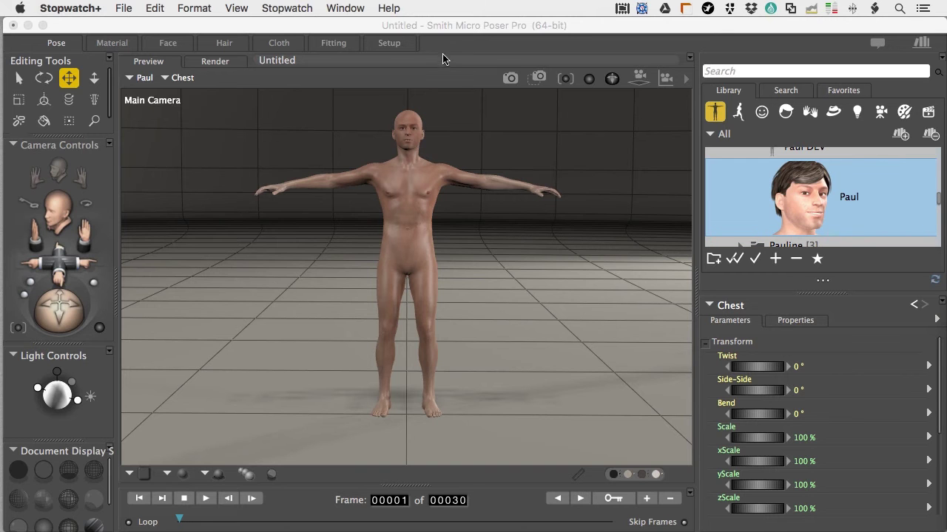
Switch to the Face Camera and frame the figure's whole head from the front
{"action": "left_click", "coordinate": [442, 63]}
{"action": "key", "text": "super+equal"}
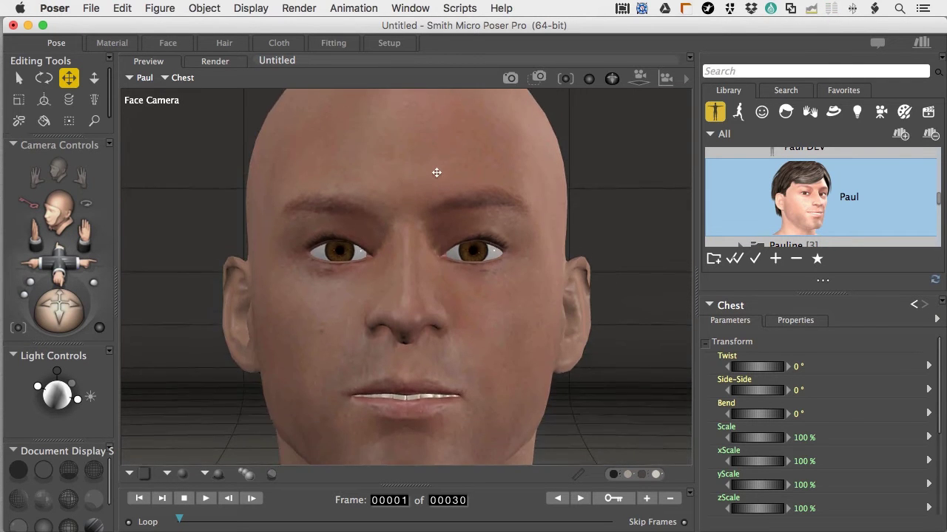
{"action": "left_click_drag", "start_coordinate": [401, 256], "coordinate": [406, 255]}
{"action": "key", "text": "t"}
{"action": "scroll", "coordinate": [402, 255], "scroll_direction": "down", "scroll_amount": 3}
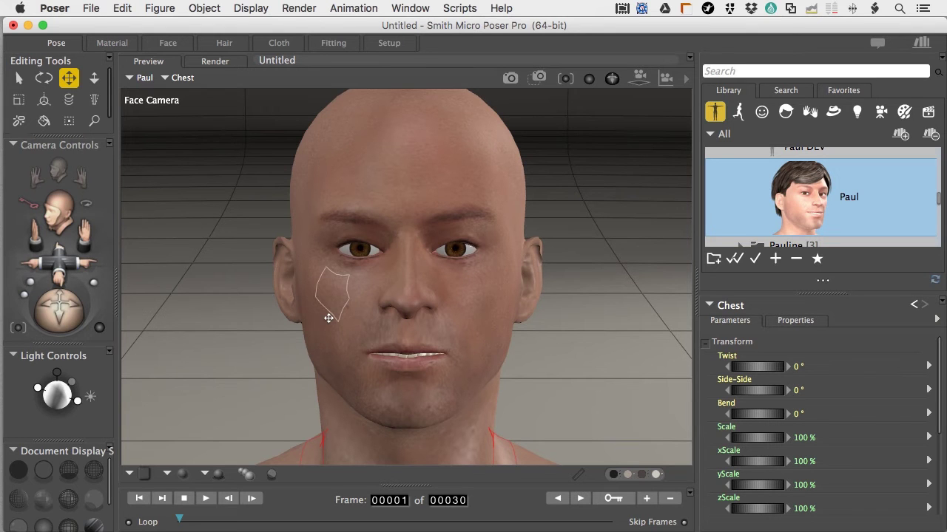
{"action": "mouse_move", "coordinate": [350, 346]}
{"action": "left_mouse_down"}
{"action": "mouse_move", "coordinate": [394, 344]}
{"action": "mouse_move", "coordinate": [348, 344]}
{"action": "left_mouse_up"}
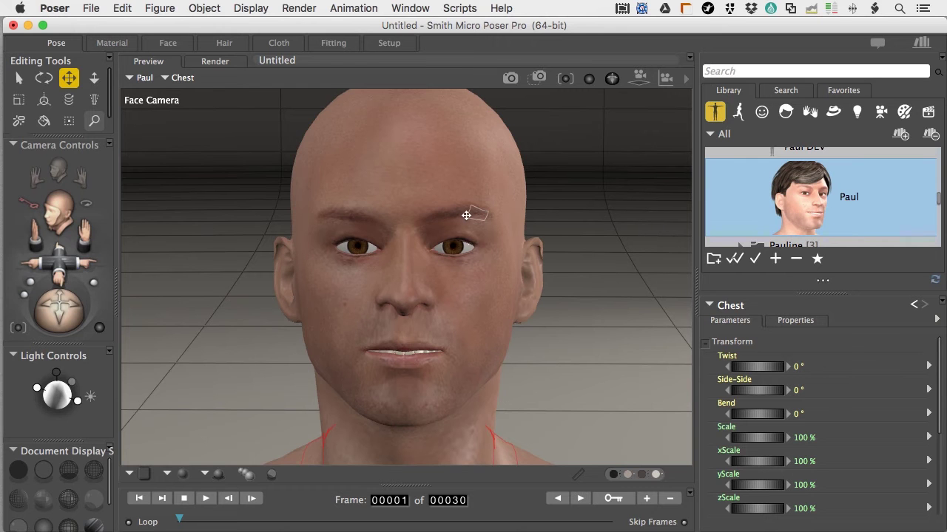
Apply the Control Handles Hover Display pose from the People > Paul > Face Controls folder of Poser 11 Content
{"action": "left_click", "coordinate": [738, 112]}
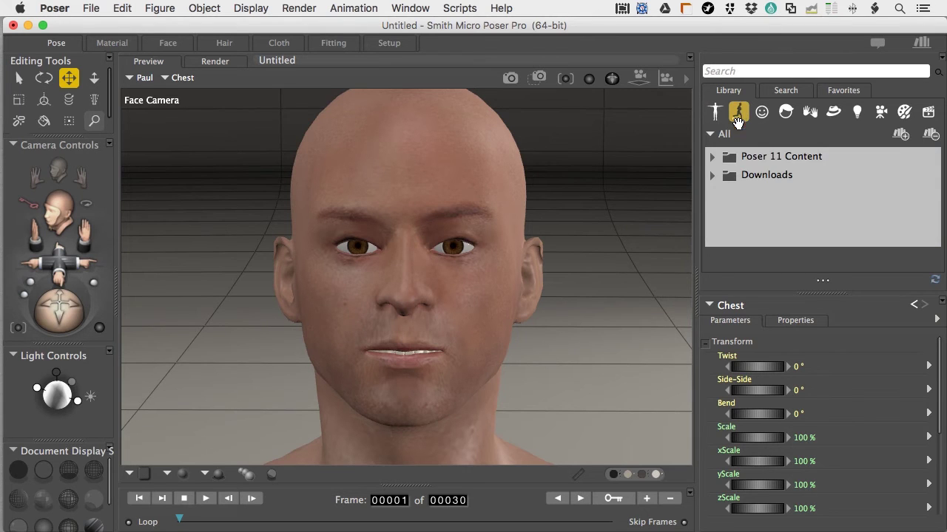
{"action": "left_click", "coordinate": [713, 158]}
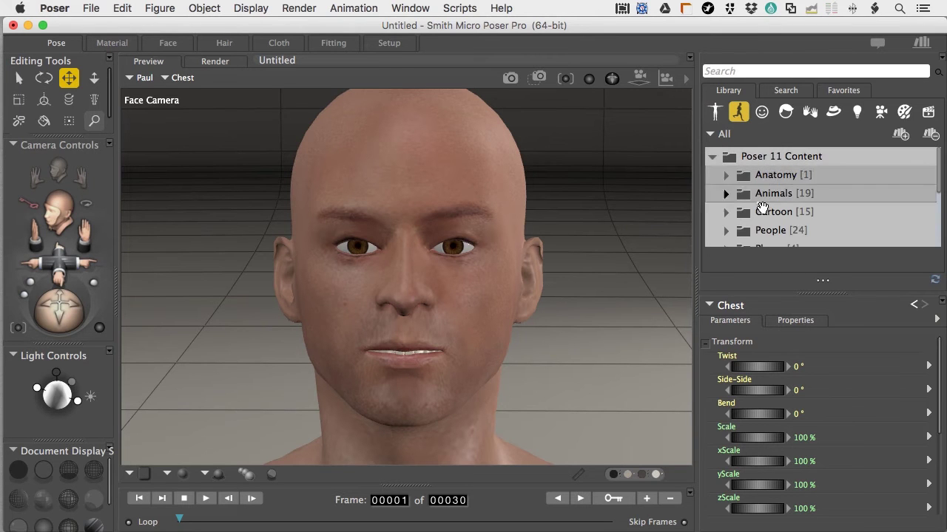
{"action": "left_click", "coordinate": [728, 232]}
{"action": "scroll", "coordinate": [744, 222], "scroll_direction": "down", "scroll_amount": 10}
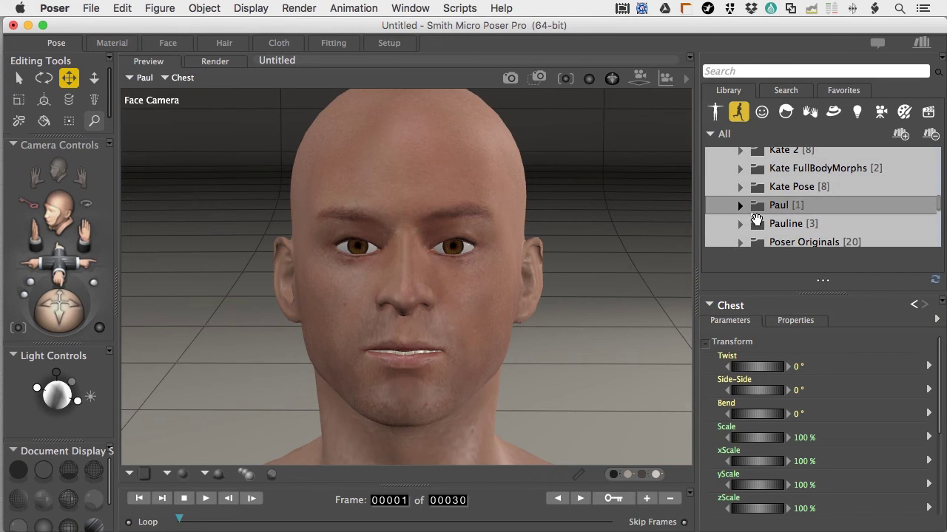
{"action": "left_click", "coordinate": [738, 210]}
{"action": "left_click", "coordinate": [739, 207]}
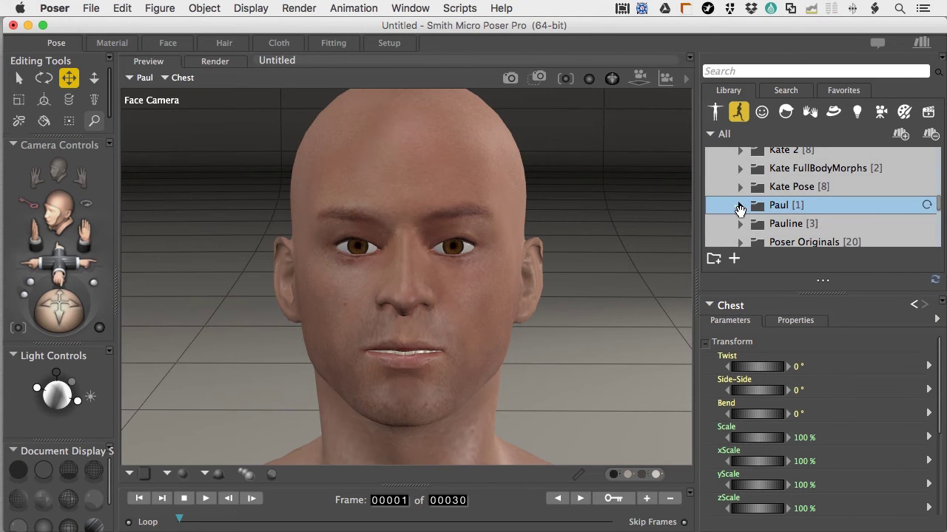
{"action": "scroll", "coordinate": [762, 212], "scroll_direction": "down", "scroll_amount": 1}
{"action": "left_click", "coordinate": [754, 193]}
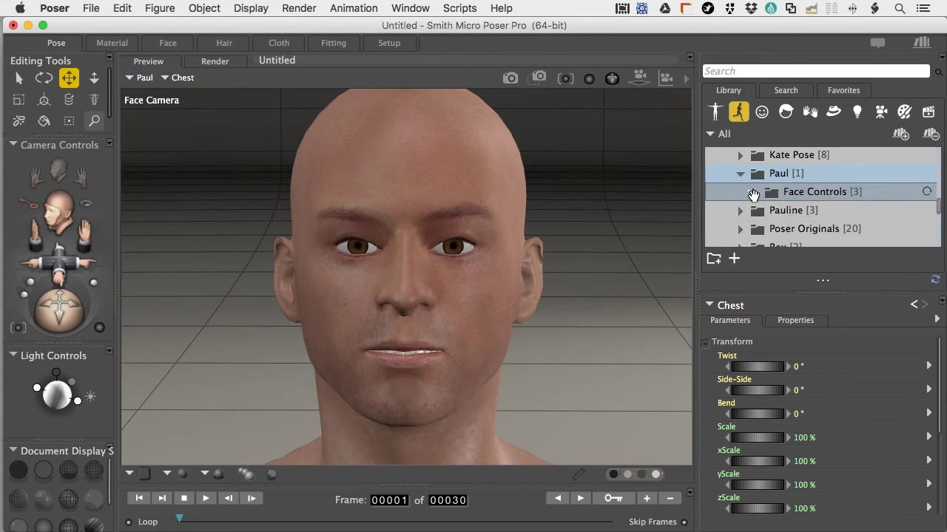
{"action": "left_click", "coordinate": [755, 193]}
{"action": "scroll", "coordinate": [766, 197], "scroll_direction": "down", "scroll_amount": 3}
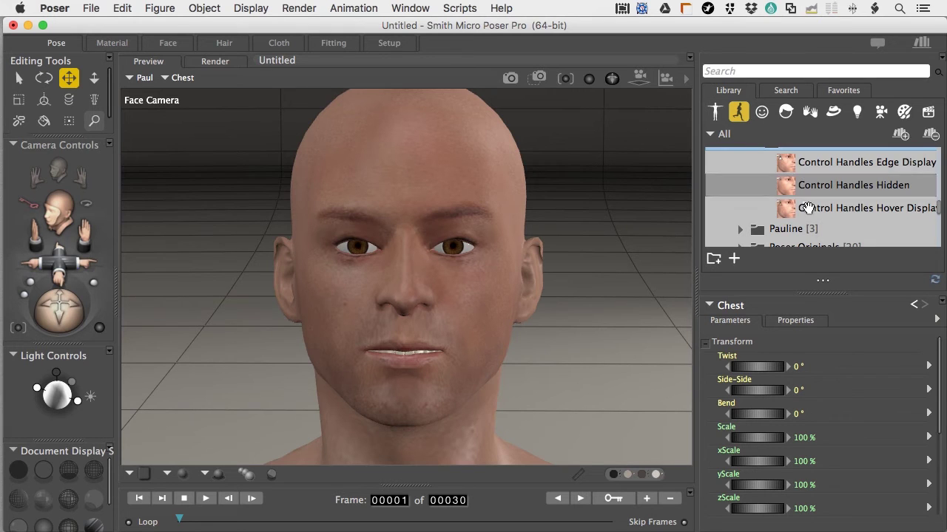
{"action": "double_click", "coordinate": [837, 208]}
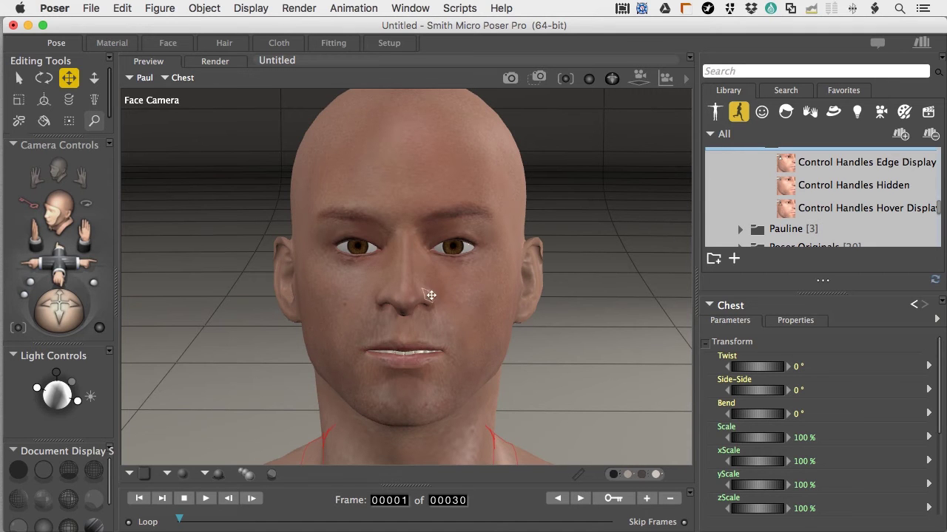
Try the Control Handles Edge Display preset on the face, followed by the Control Handles Hidden preset
{"action": "double_click", "coordinate": [802, 164]}
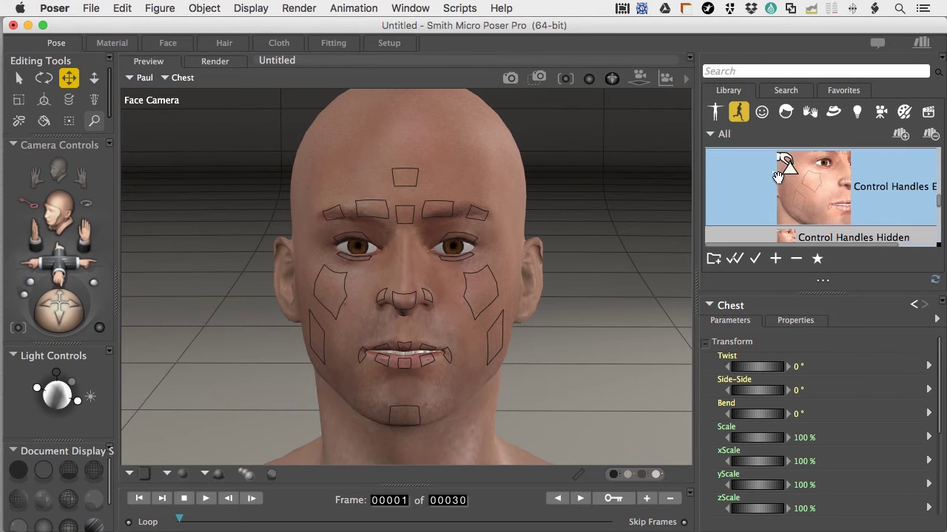
{"action": "scroll", "coordinate": [778, 176], "scroll_direction": "down", "scroll_amount": 2}
{"action": "left_click", "coordinate": [819, 193]}
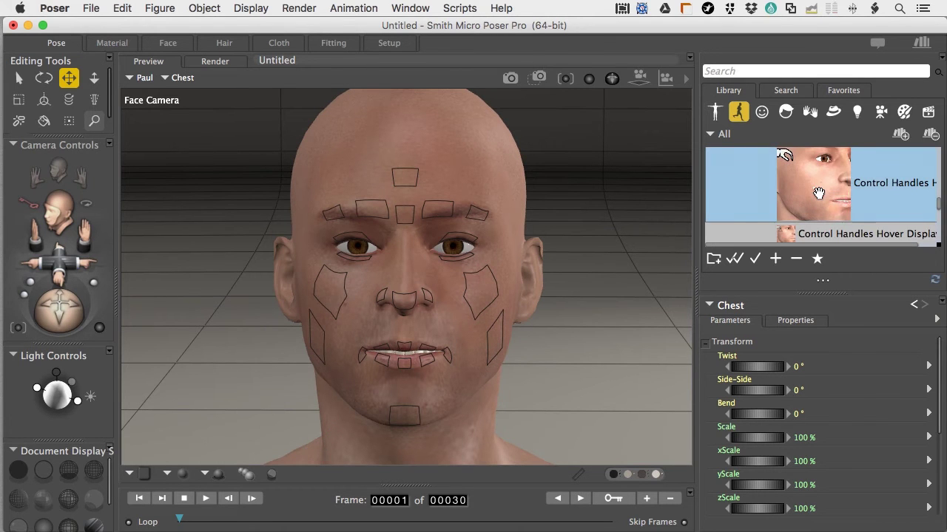
{"action": "double_click", "coordinate": [858, 192]}
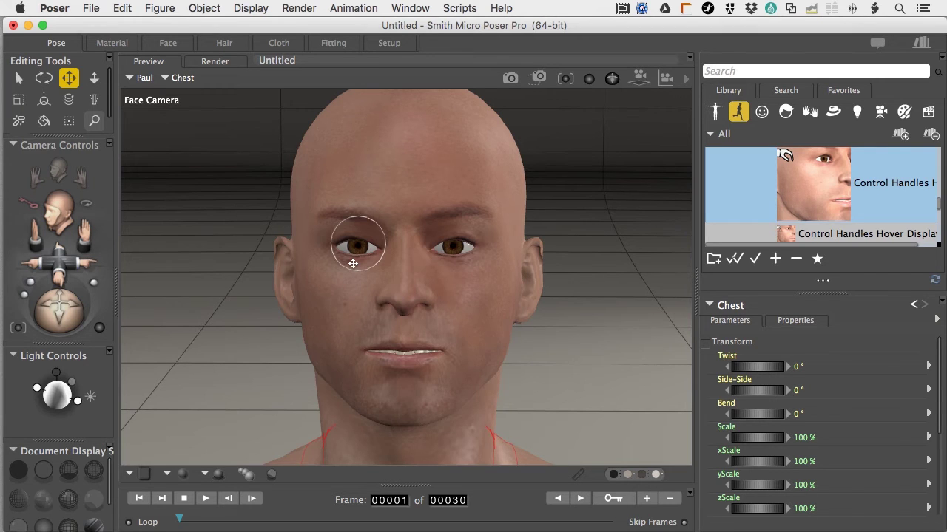
Reapply the Control Handles Hover Display preset to the figure's face
{"action": "left_click", "coordinate": [835, 236]}
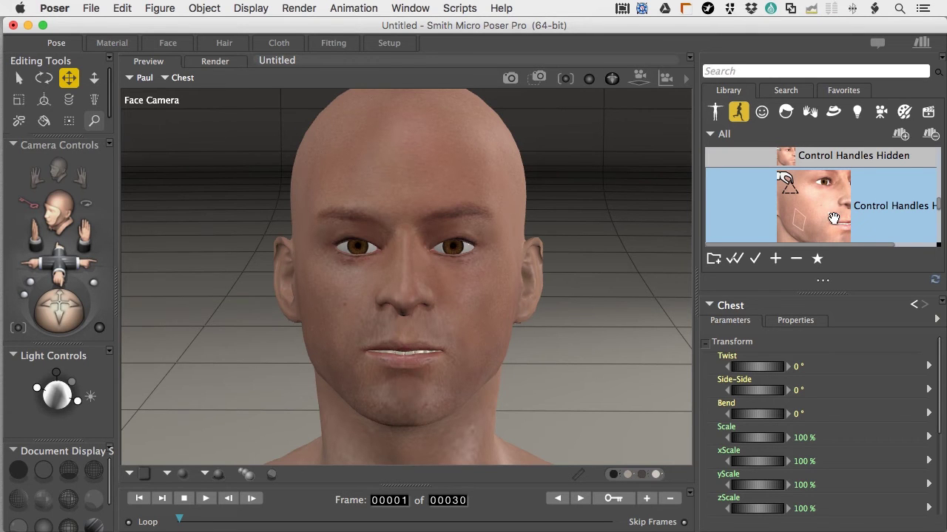
{"action": "left_click_drag", "start_coordinate": [833, 219], "coordinate": [724, 136]}
Make the figure's Head the current body part instead of the chest
{"action": "left_click", "coordinate": [712, 305]}
{"action": "mouse_move", "coordinate": [732, 317]}
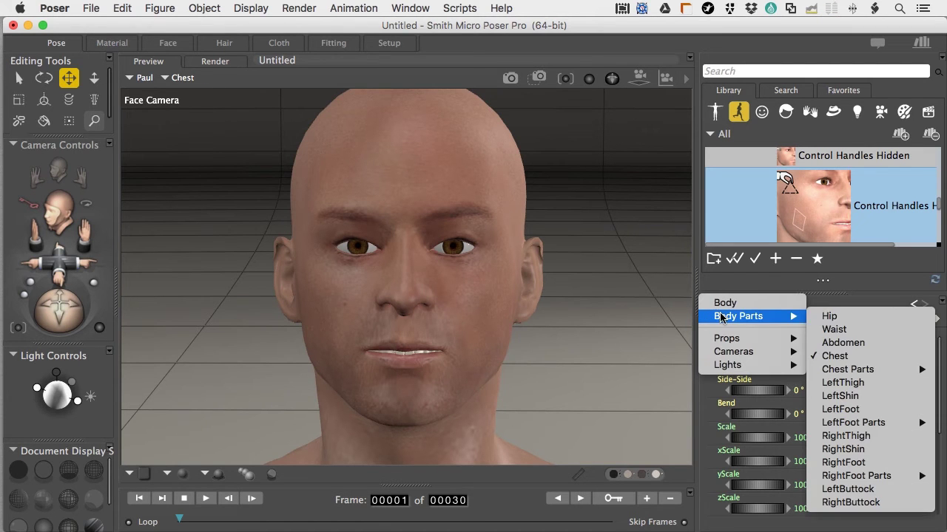
{"action": "mouse_move", "coordinate": [864, 374]}
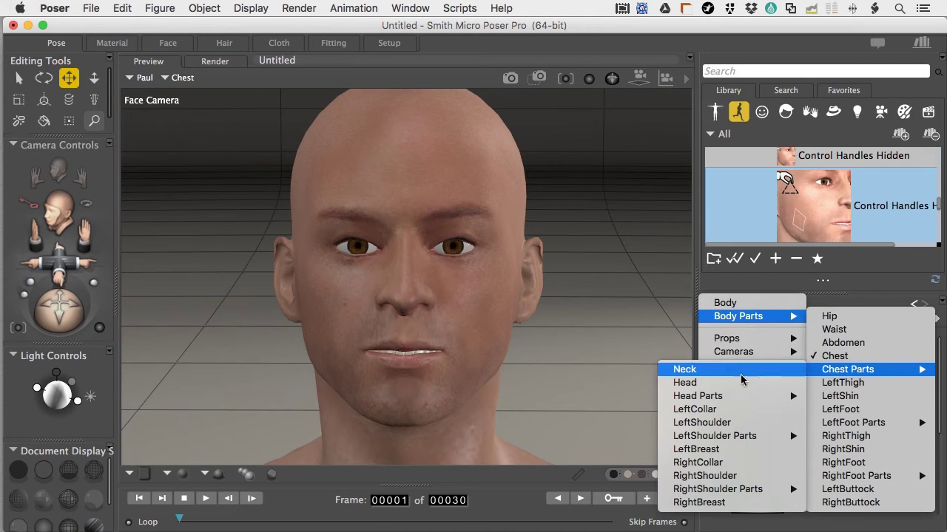
{"action": "mouse_move", "coordinate": [707, 396]}
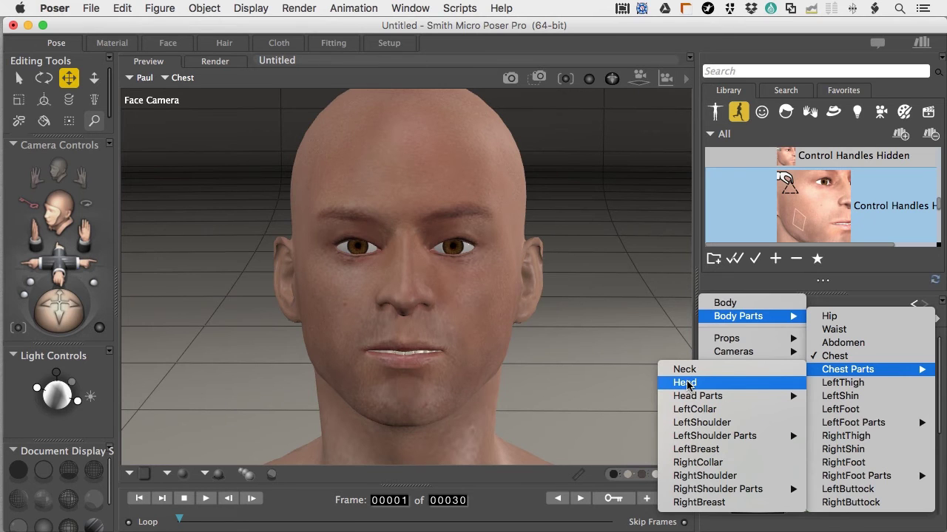
{"action": "left_click", "coordinate": [687, 386]}
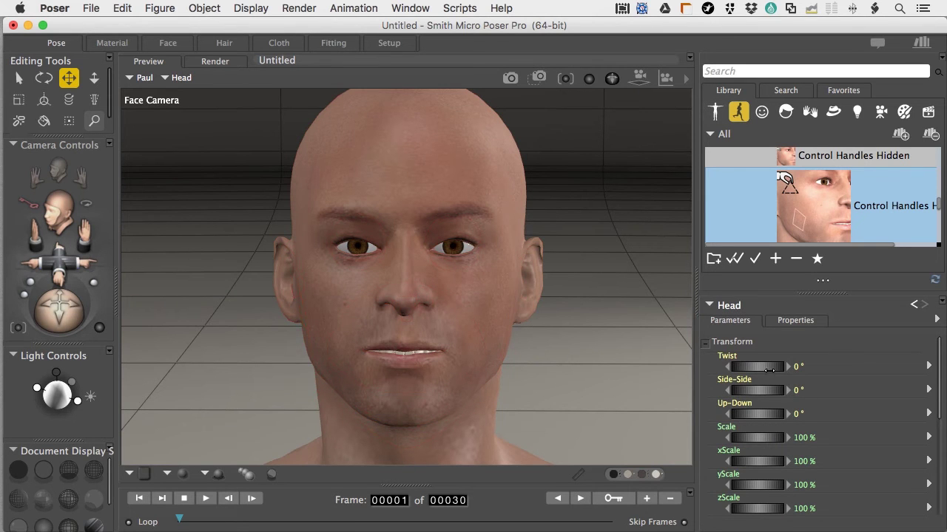
Set the Heavy morph to about 0.684 while viewing the full body in the Main Camera, and return to the Face Camera
{"action": "scroll", "coordinate": [778, 381], "scroll_direction": "down", "scroll_amount": 3}
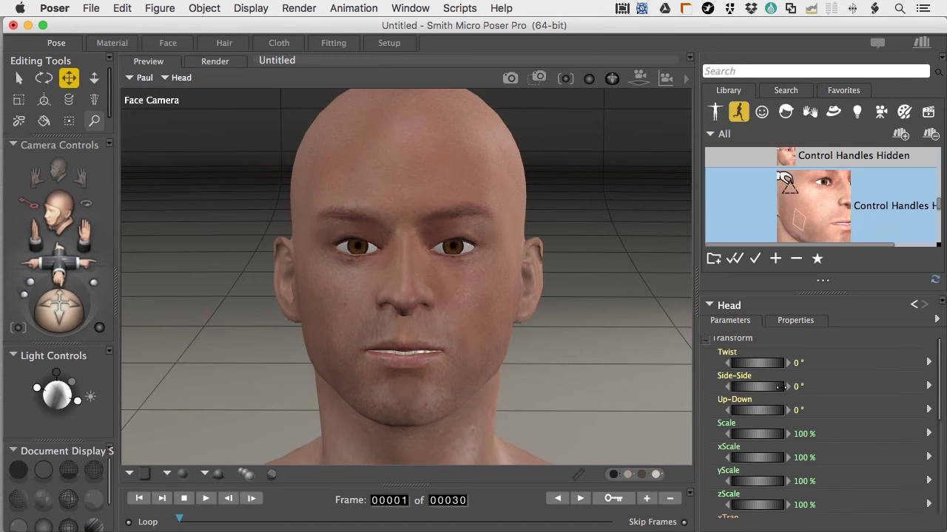
{"action": "scroll", "coordinate": [780, 389], "scroll_direction": "down", "scroll_amount": 4}
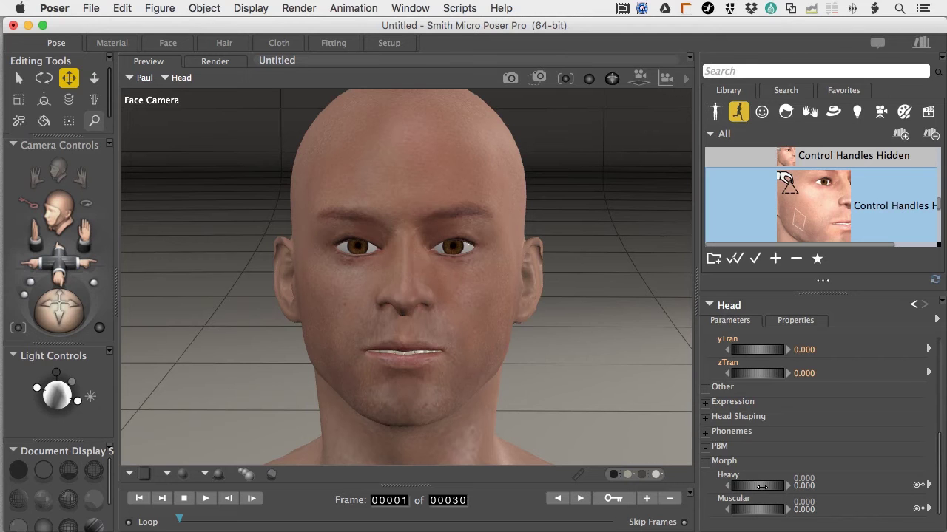
{"action": "mouse_move", "coordinate": [758, 487]}
{"action": "left_mouse_down"}
{"action": "mouse_move", "coordinate": [770, 486]}
{"action": "mouse_move", "coordinate": [758, 490]}
{"action": "left_mouse_up"}
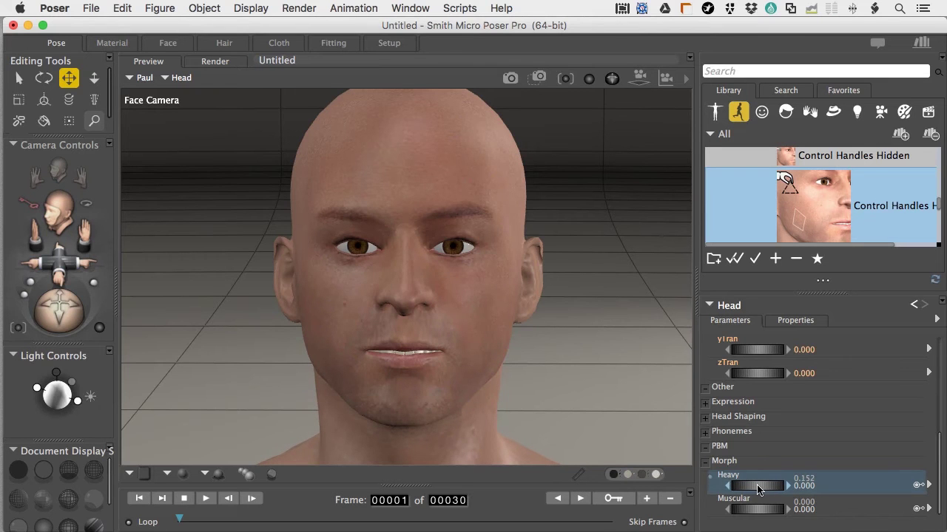
{"action": "key", "text": "super+m"}
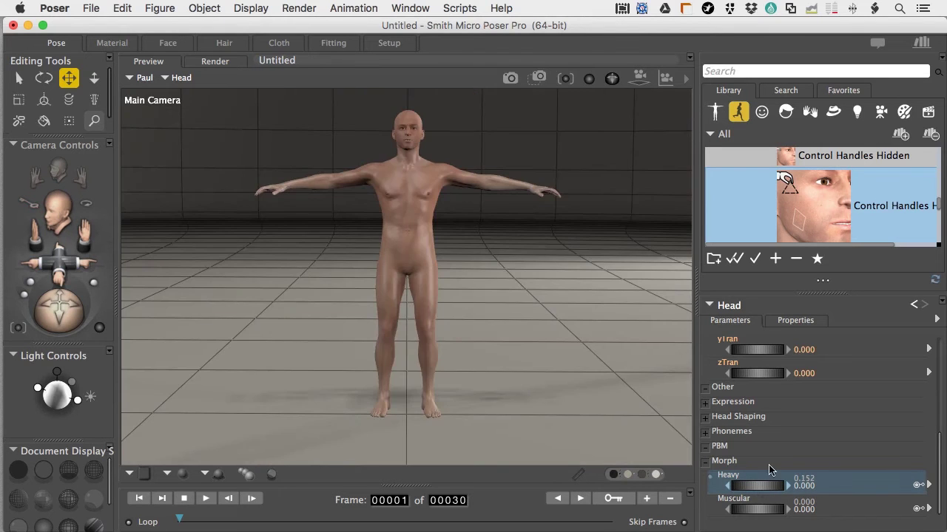
{"action": "mouse_move", "coordinate": [754, 488]}
{"action": "left_mouse_down"}
{"action": "mouse_move", "coordinate": [798, 488]}
{"action": "mouse_move", "coordinate": [753, 487]}
{"action": "left_mouse_up"}
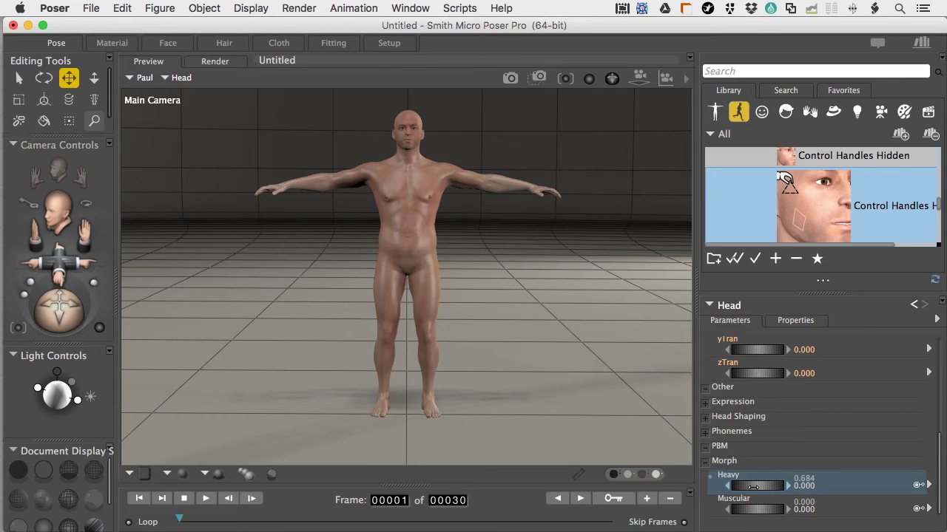
{"action": "key", "text": "super+equal"}
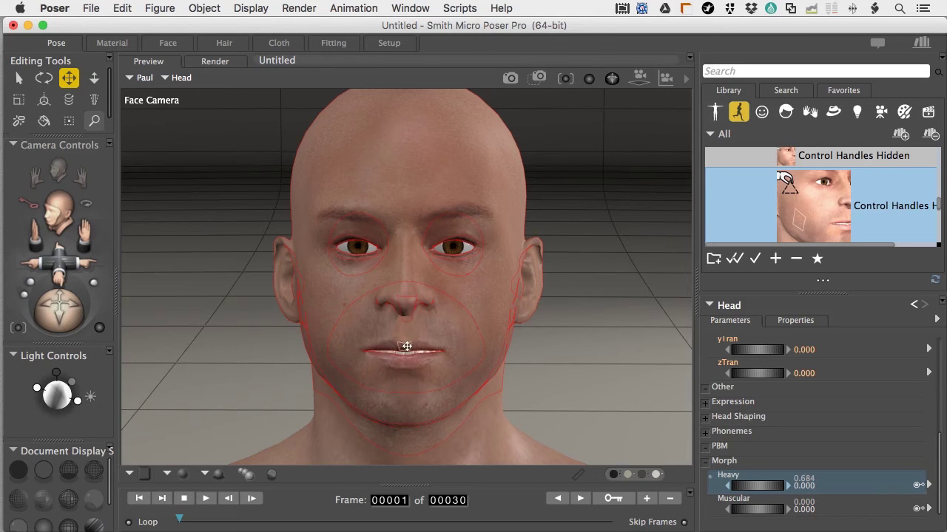
Set the head's expression morphs BrowsAngry to 0.706, BrowsDown-Up to -0.780 and Disgust to 0.560
{"action": "left_click", "coordinate": [706, 402]}
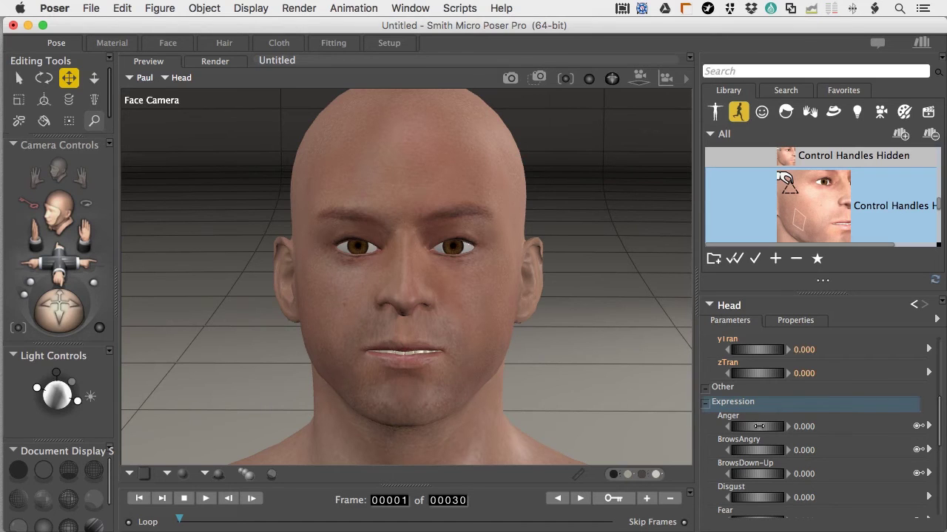
{"action": "scroll", "coordinate": [759, 426], "scroll_direction": "down", "scroll_amount": 3}
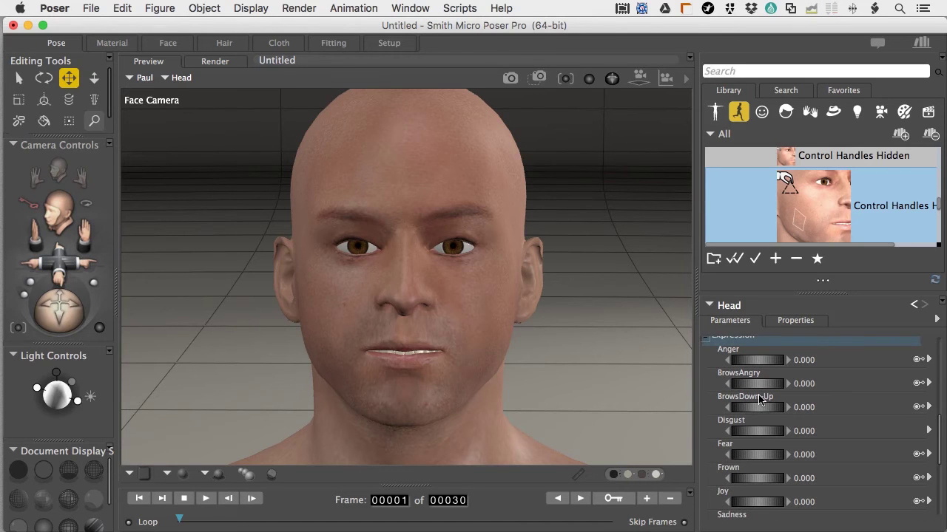
{"action": "left_click", "coordinate": [756, 383]}
{"action": "left_click_drag", "start_coordinate": [756, 384], "coordinate": [758, 435]}
{"action": "left_click", "coordinate": [752, 407]}
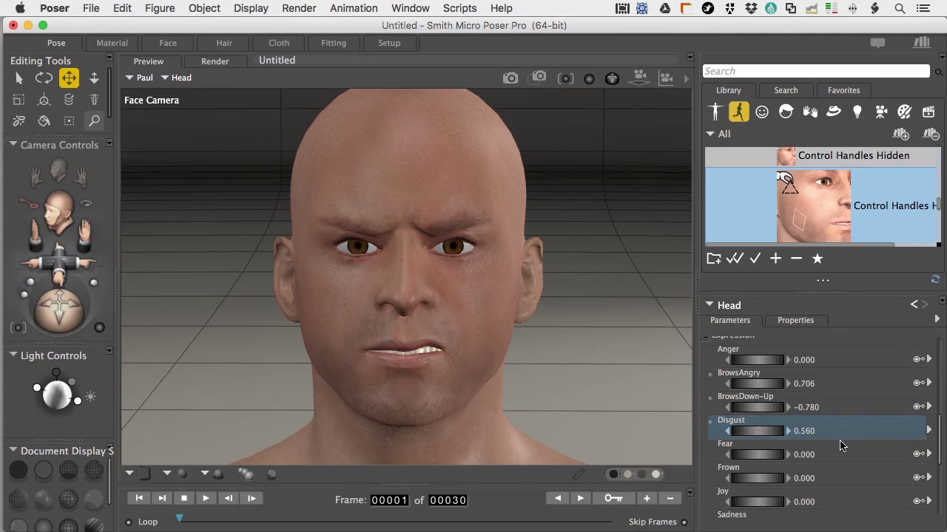
Set the head's Frown expression morph to 0.220 and its Wince morph to 0.580
{"action": "left_click_drag", "start_coordinate": [762, 479], "coordinate": [790, 475]}
{"action": "scroll", "coordinate": [790, 473], "scroll_direction": "down", "scroll_amount": 3}
{"action": "scroll", "coordinate": [789, 473], "scroll_direction": "down", "scroll_amount": 3}
{"action": "left_click_drag", "start_coordinate": [756, 432], "coordinate": [807, 432]}
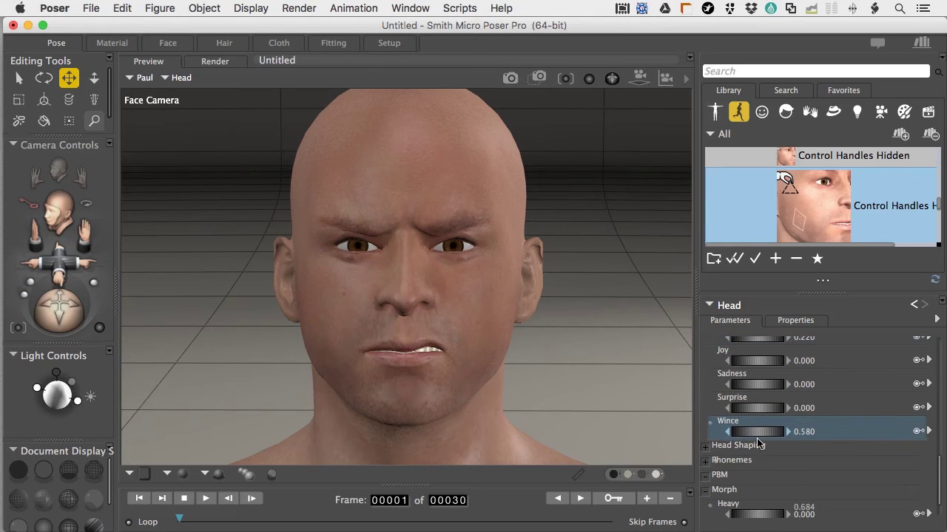
Collapse the Expression group and set BetweenBrowWrinkles to 1.140 in Head Shaping's Brow and Forehead group
{"action": "scroll", "coordinate": [761, 446], "scroll_direction": "down", "scroll_amount": 1}
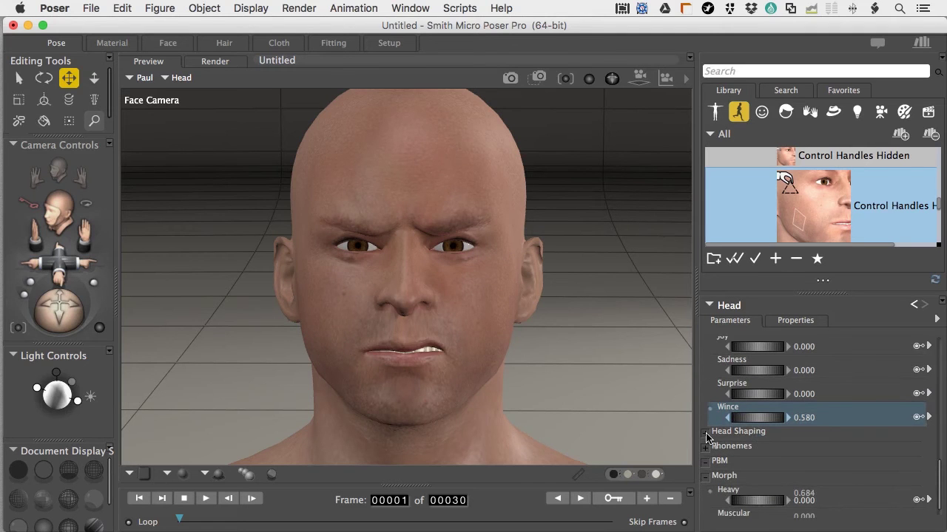
{"action": "scroll", "coordinate": [737, 439], "scroll_direction": "up", "scroll_amount": 8}
{"action": "scroll", "coordinate": [738, 439], "scroll_direction": "up", "scroll_amount": 4}
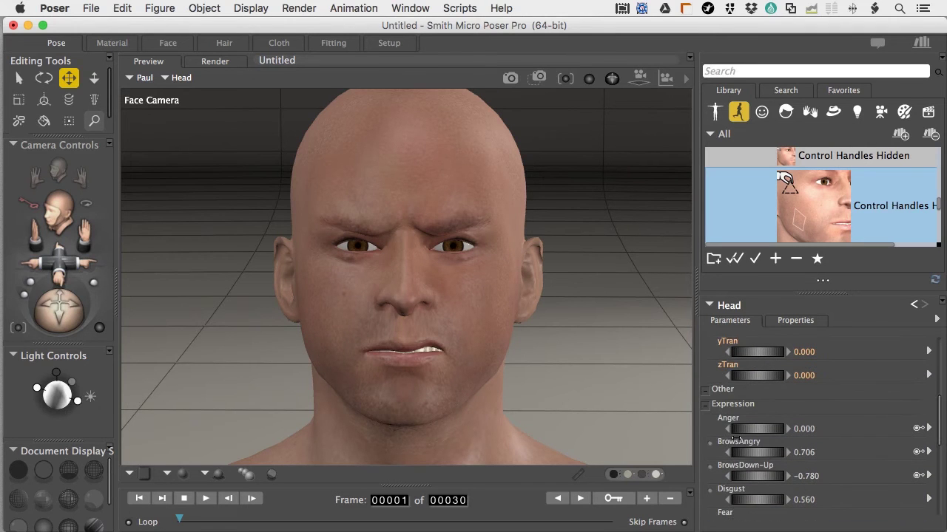
{"action": "left_click", "coordinate": [704, 405]}
{"action": "left_click", "coordinate": [705, 419]}
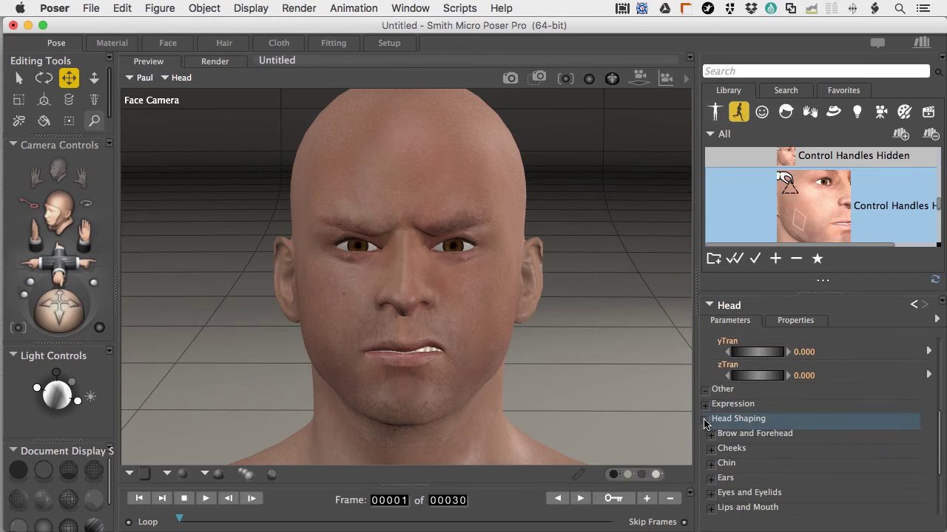
{"action": "scroll", "coordinate": [769, 426], "scroll_direction": "down", "scroll_amount": 1}
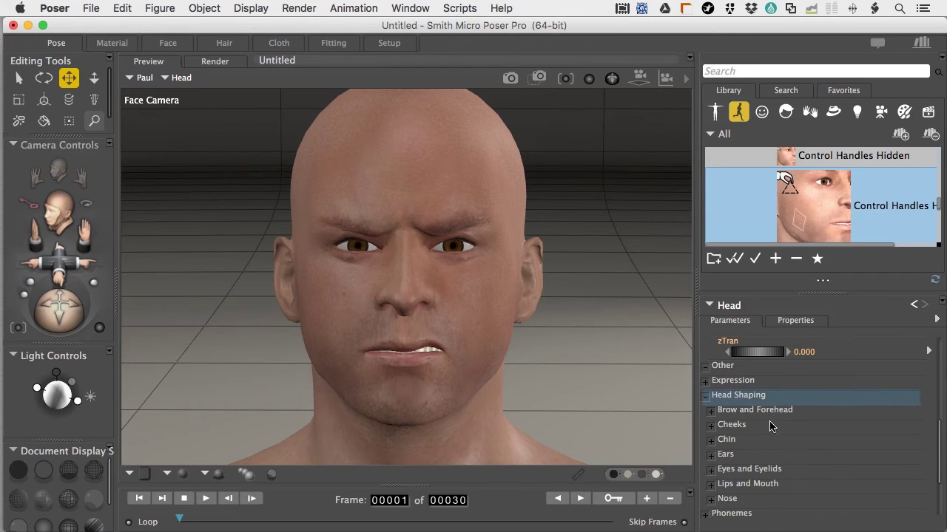
{"action": "left_click", "coordinate": [711, 412]}
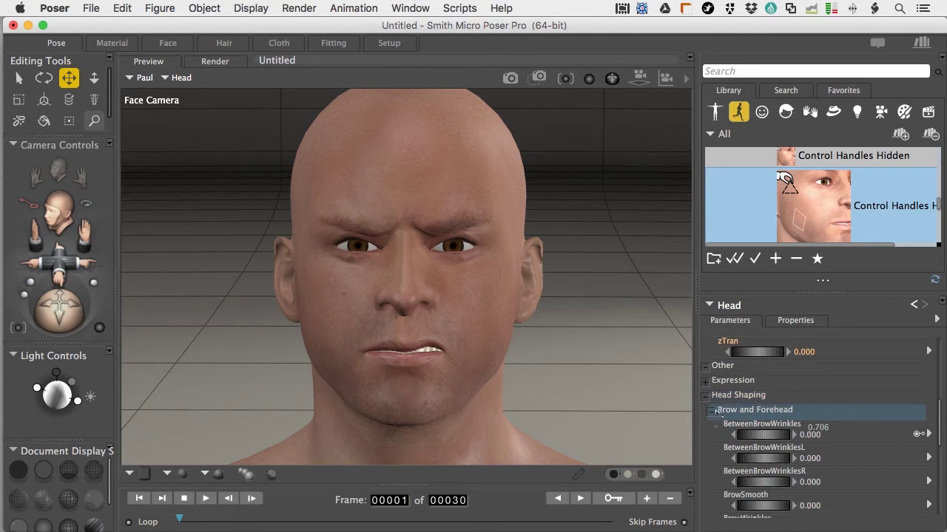
{"action": "mouse_move", "coordinate": [762, 435]}
{"action": "left_mouse_down"}
{"action": "mouse_move", "coordinate": [784, 435]}
{"action": "mouse_move", "coordinate": [754, 440]}
{"action": "left_mouse_up"}
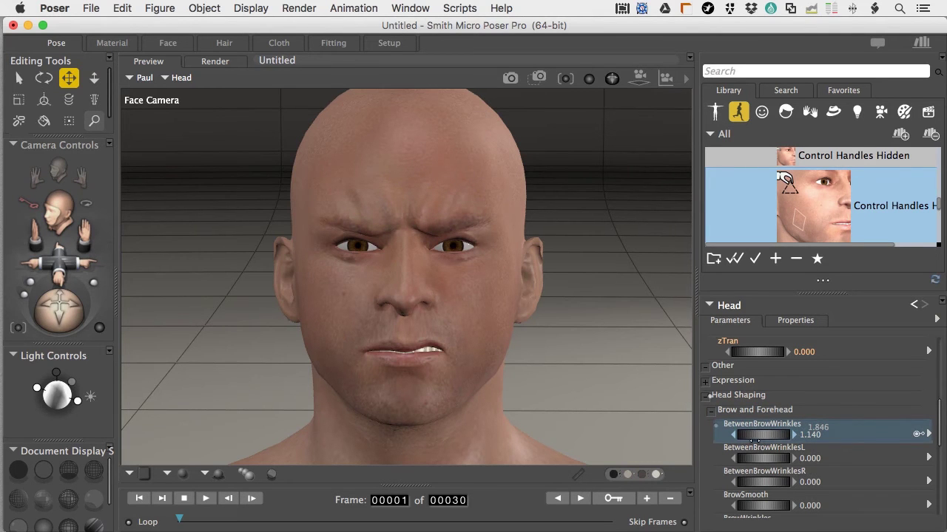
{"action": "scroll", "coordinate": [753, 437], "scroll_direction": "down", "scroll_amount": 4}
{"action": "scroll", "coordinate": [753, 438], "scroll_direction": "up", "scroll_amount": 4}
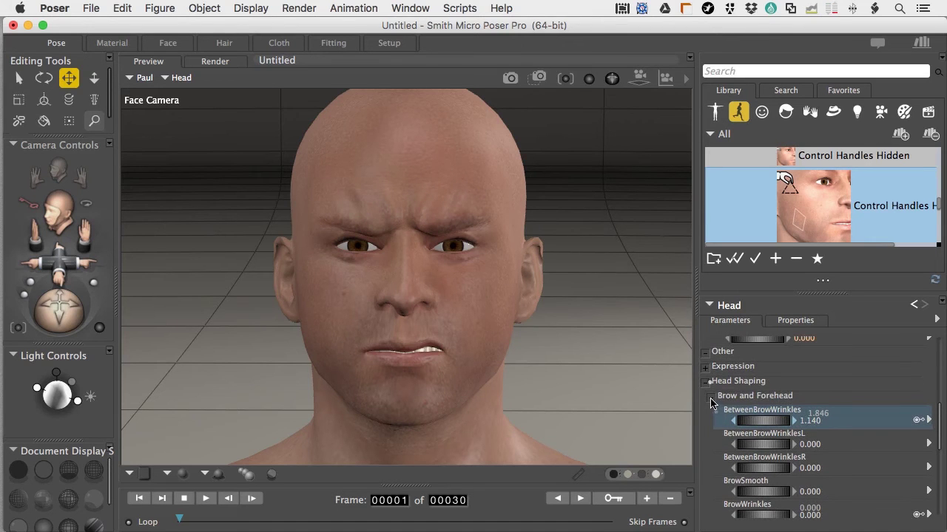
Collapse the Brow and Forehead group and set ChinCleft to 2.000 in Head Shaping's Chin group
{"action": "left_click", "coordinate": [710, 401]}
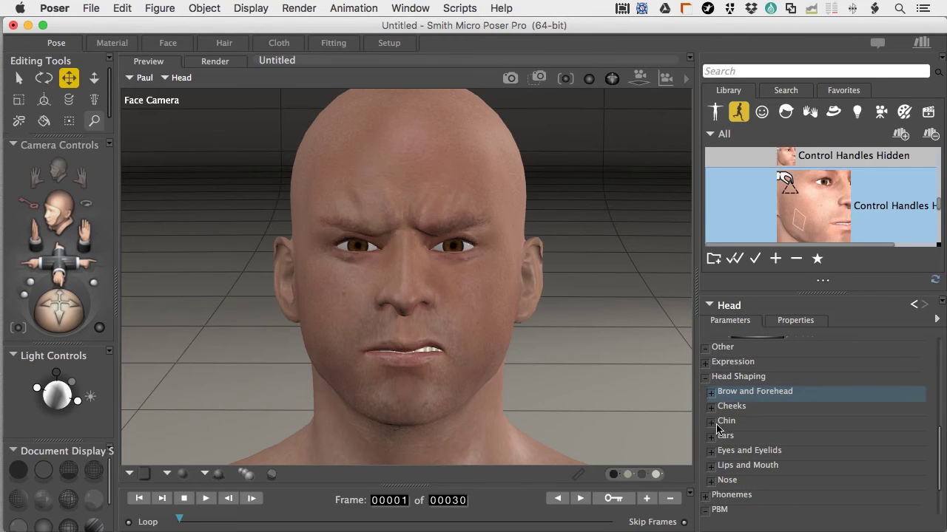
{"action": "left_click", "coordinate": [711, 421]}
{"action": "scroll", "coordinate": [765, 444], "scroll_direction": "down", "scroll_amount": 1}
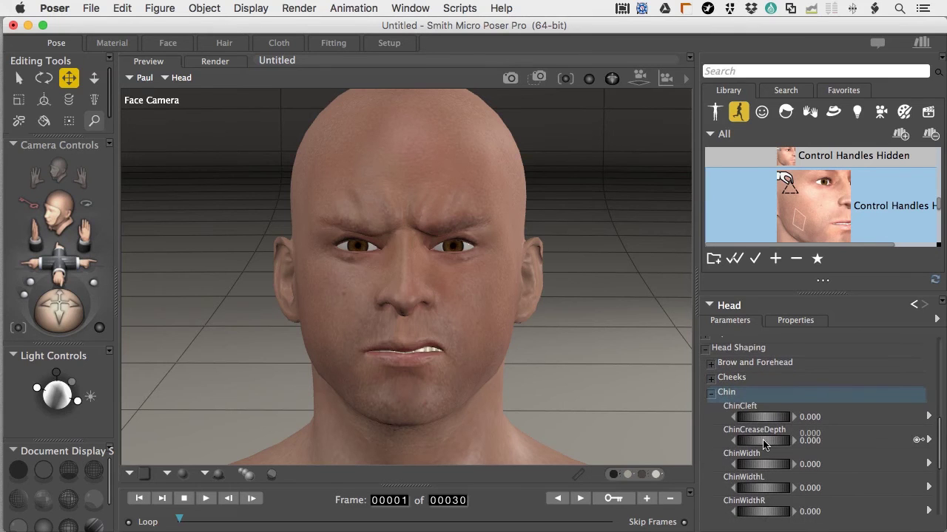
{"action": "left_click", "coordinate": [760, 415]}
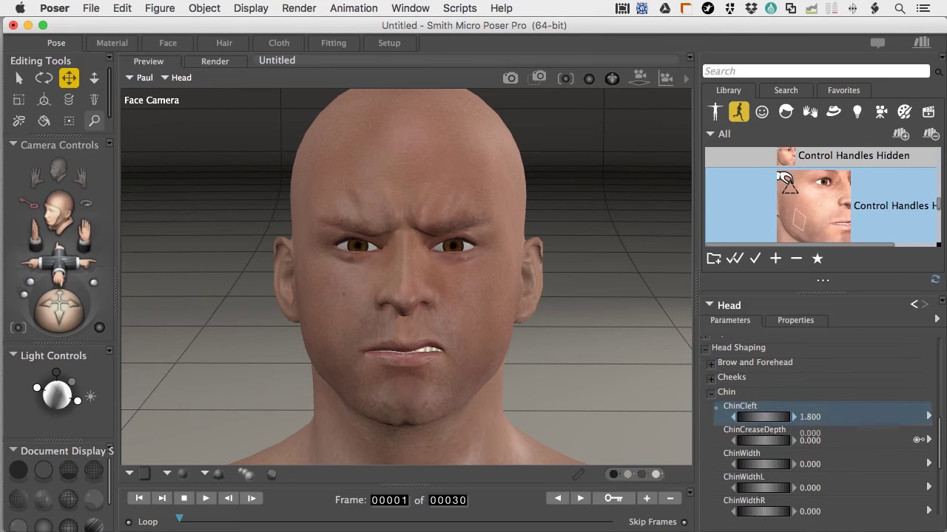
{"action": "scroll", "coordinate": [725, 435], "scroll_direction": "down", "scroll_amount": 2}
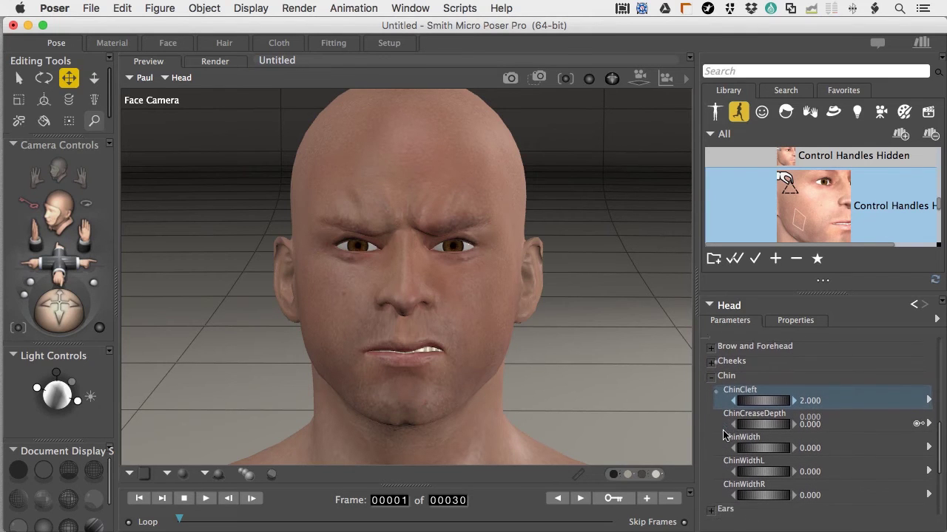
Collapse the Chin group and the whole Head Shaping group in the head's parameters
{"action": "scroll", "coordinate": [725, 435], "scroll_direction": "down", "scroll_amount": 2}
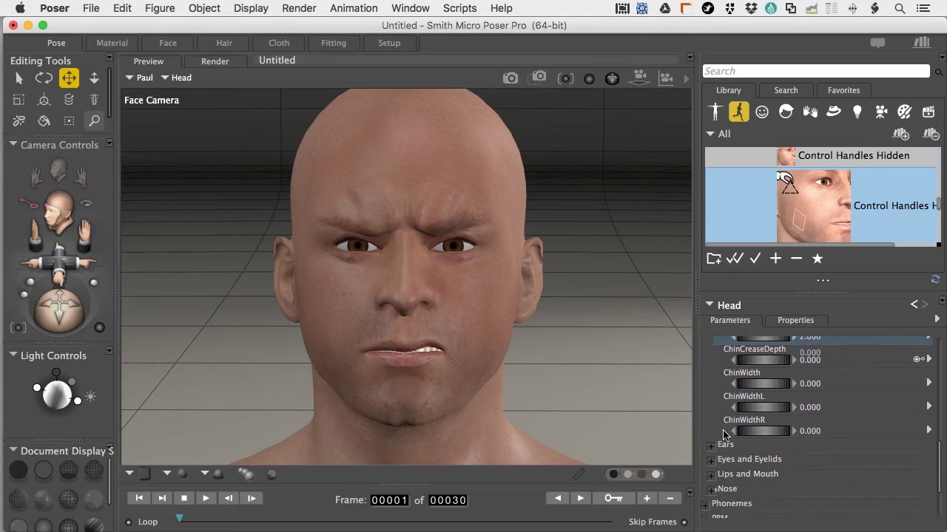
{"action": "scroll", "coordinate": [725, 434], "scroll_direction": "down", "scroll_amount": 1}
{"action": "scroll", "coordinate": [724, 435], "scroll_direction": "up", "scroll_amount": 5}
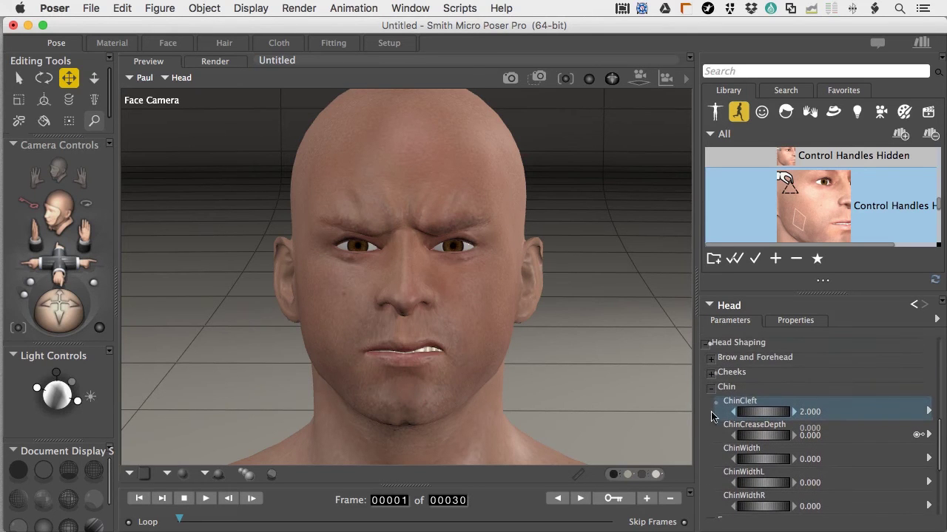
{"action": "left_click", "coordinate": [712, 390]}
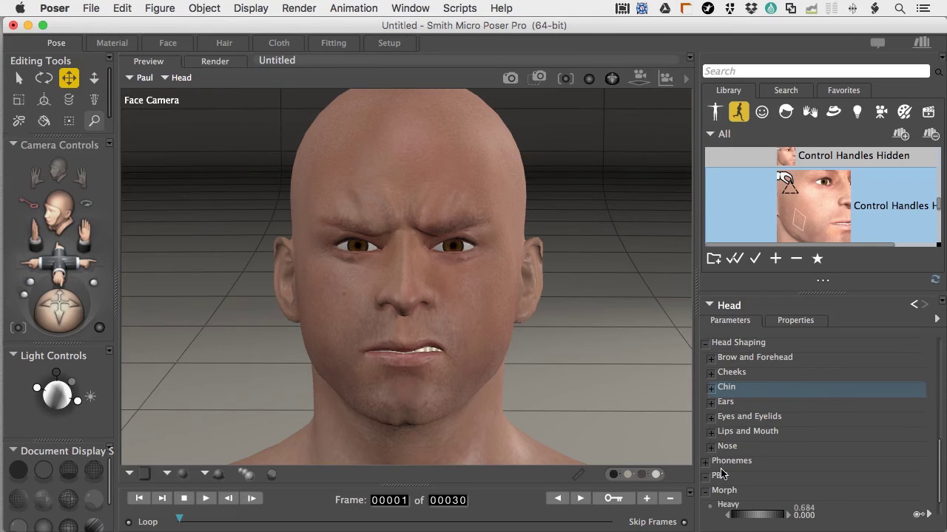
{"action": "scroll", "coordinate": [722, 473], "scroll_direction": "down", "scroll_amount": 2}
{"action": "scroll", "coordinate": [721, 466], "scroll_direction": "up", "scroll_amount": 5}
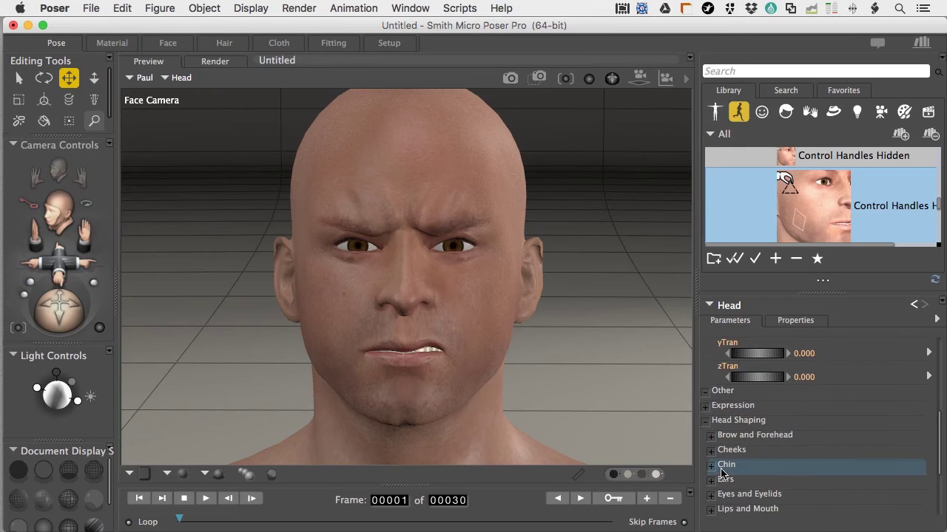
{"action": "left_click", "coordinate": [706, 422]}
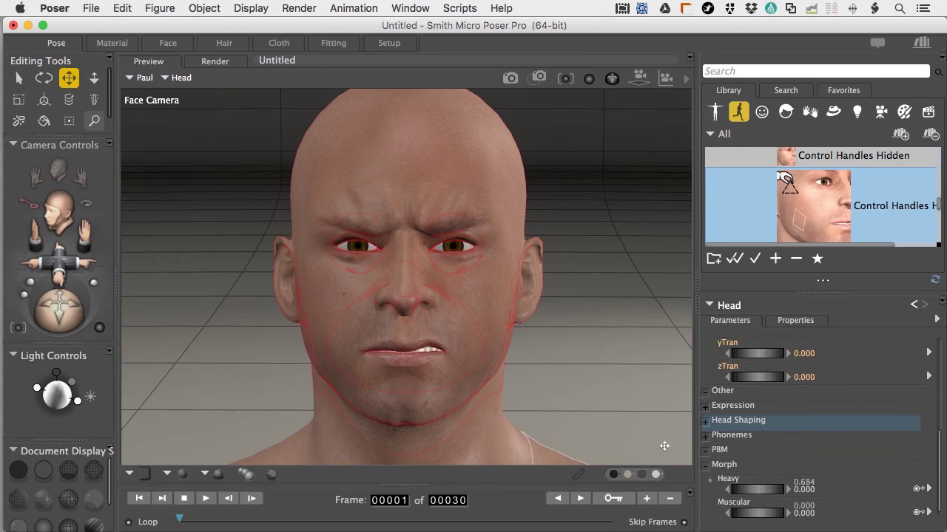
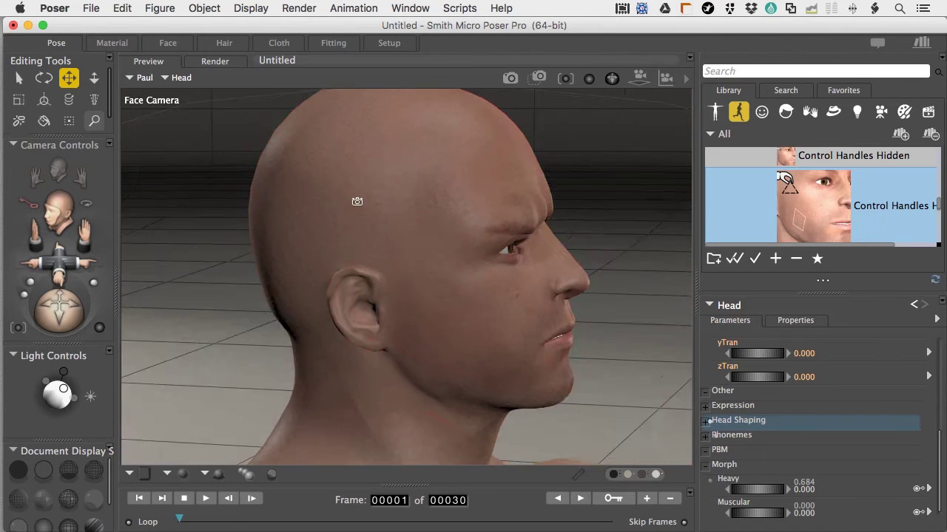
Inspect the head's control handles from the side and front, and select the LeftUpperCheek handle
{"action": "left_click_drag", "start_coordinate": [471, 163], "coordinate": [384, 179]}
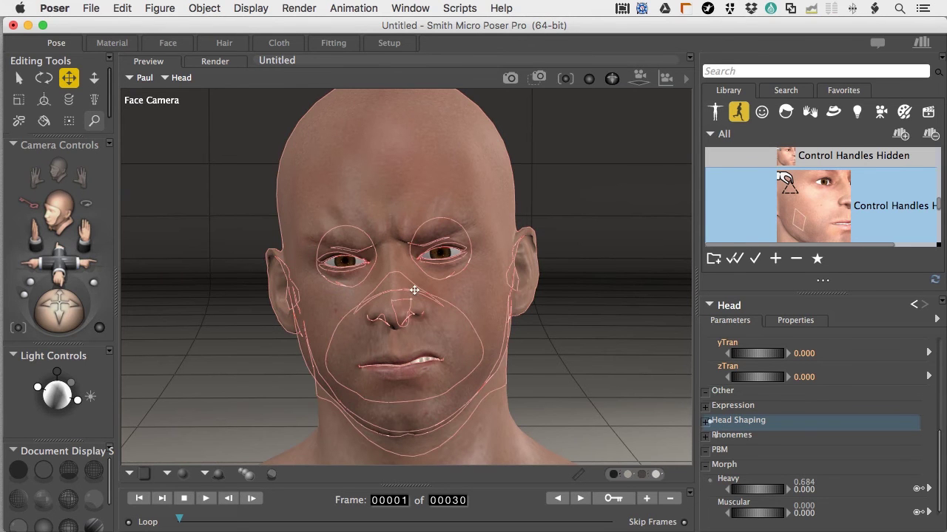
{"action": "left_click_drag", "start_coordinate": [365, 182], "coordinate": [414, 180]}
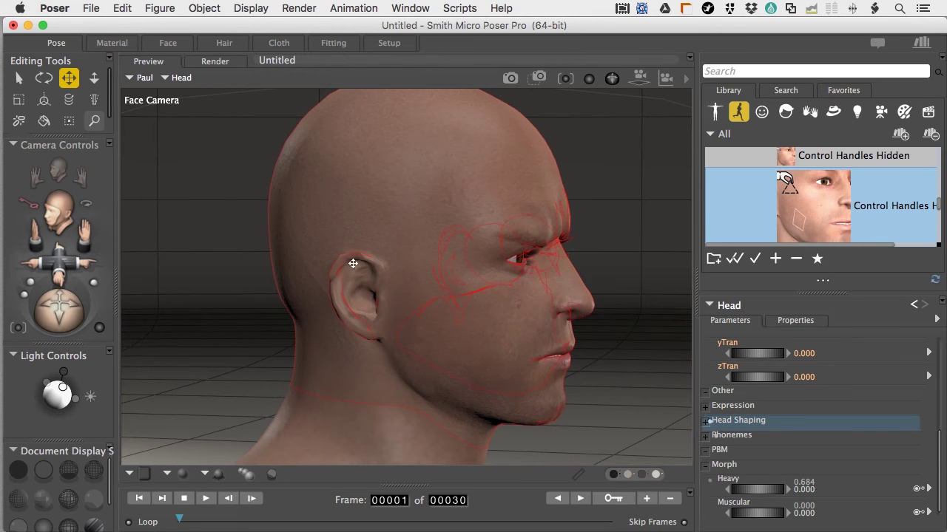
{"action": "left_click_drag", "start_coordinate": [488, 199], "coordinate": [425, 199]}
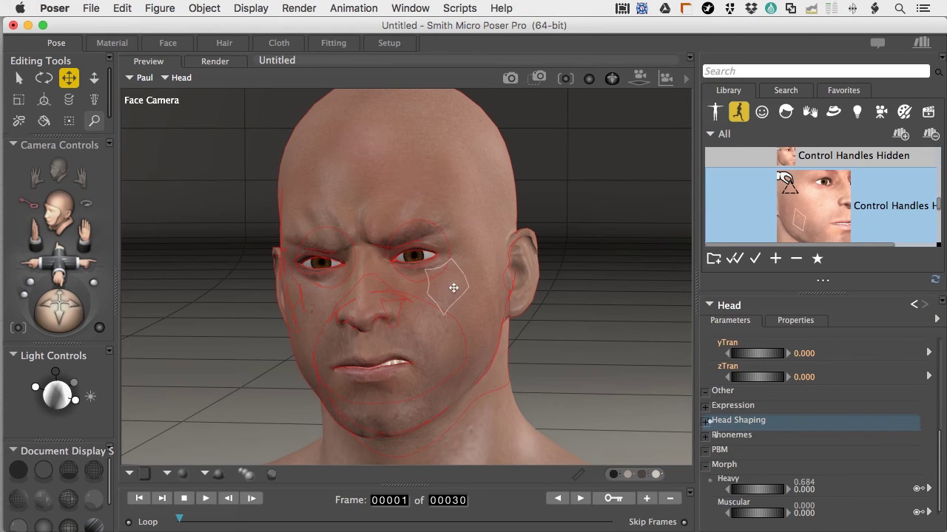
{"action": "left_click", "coordinate": [409, 303]}
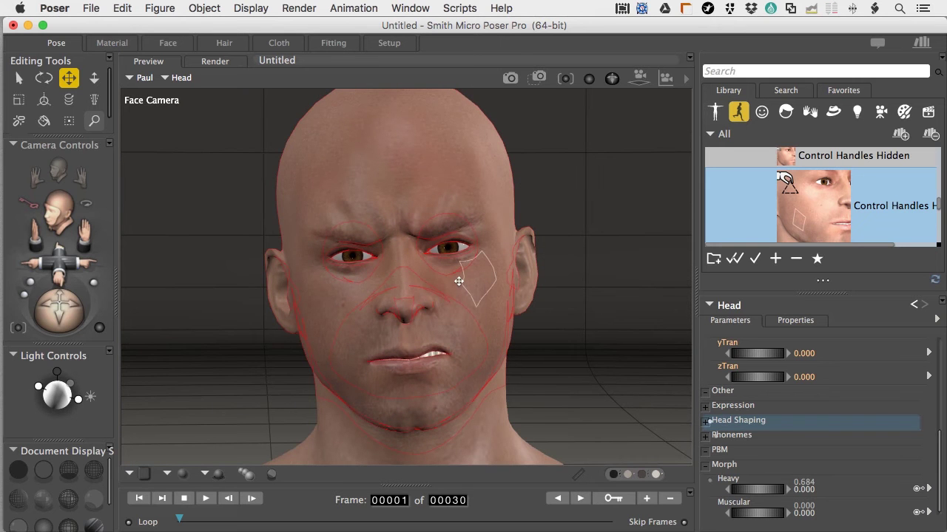
{"action": "scroll", "coordinate": [458, 281], "scroll_direction": "up", "scroll_amount": 3}
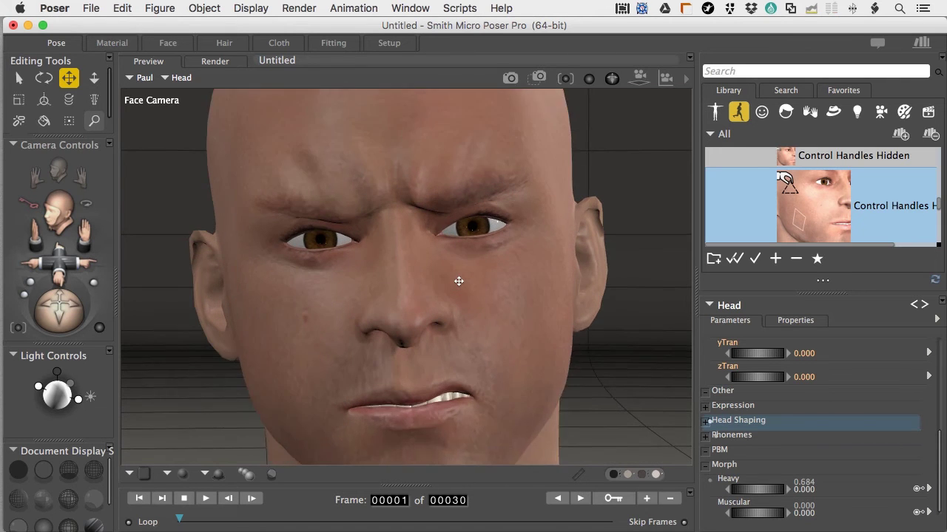
{"action": "scroll", "coordinate": [459, 281], "scroll_direction": "up", "scroll_amount": 2}
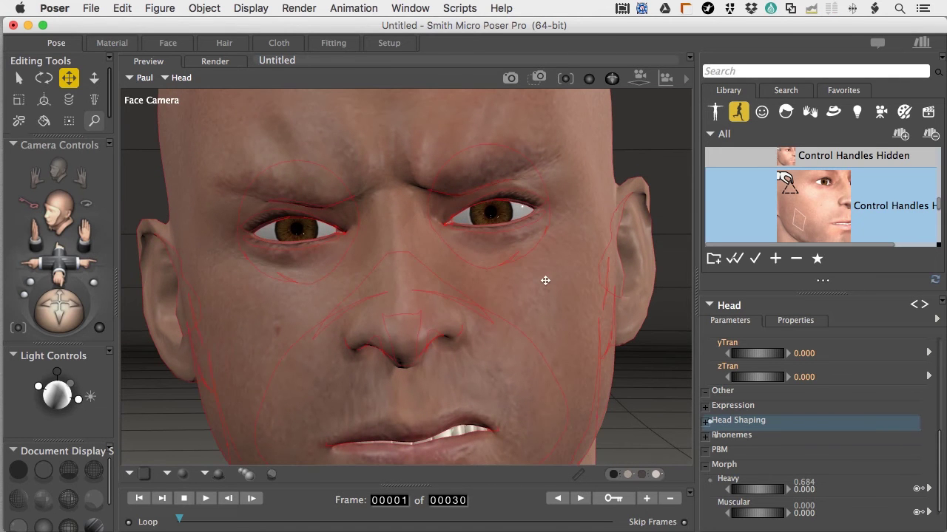
{"action": "left_click", "coordinate": [556, 280]}
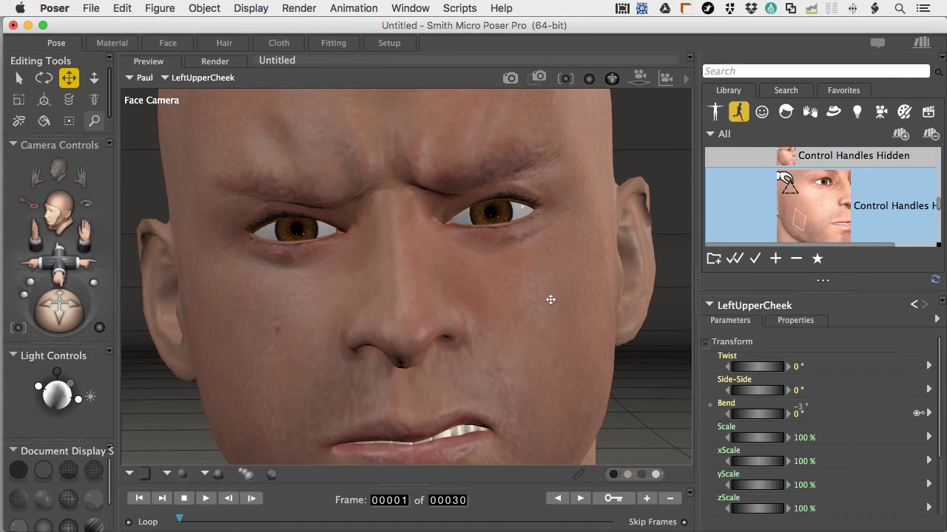
{"action": "scroll", "coordinate": [522, 288], "scroll_direction": "down", "scroll_amount": 3}
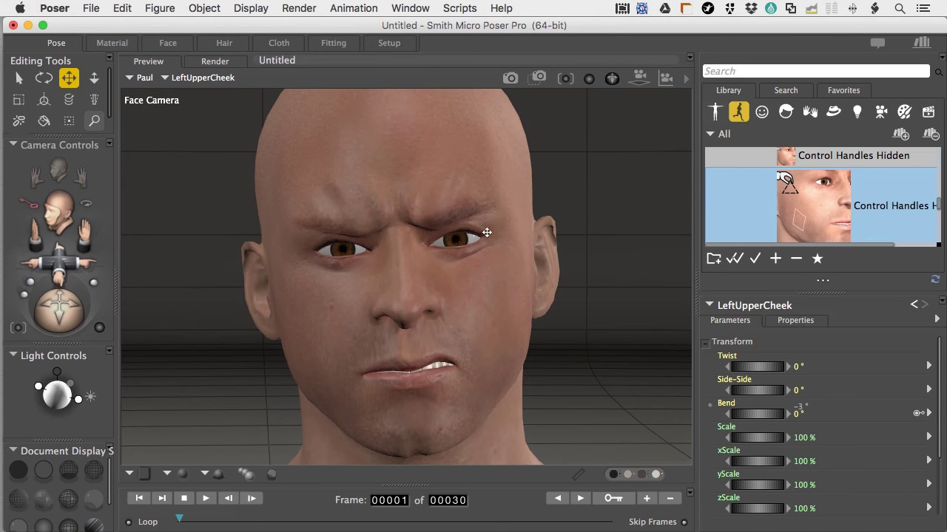
Shift the RightUpperCheek handle to Side-Side -3° and the RightLowerCheek handle to Side-Side -6° and Bend 1°
{"action": "left_click_drag", "start_coordinate": [501, 253], "coordinate": [382, 317]}
{"action": "left_click", "coordinate": [275, 309]}
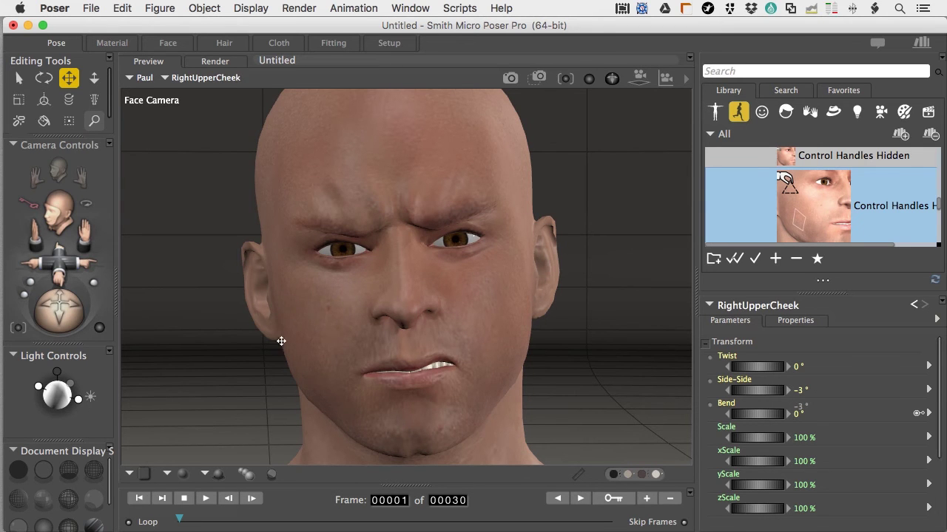
{"action": "left_click", "coordinate": [262, 376]}
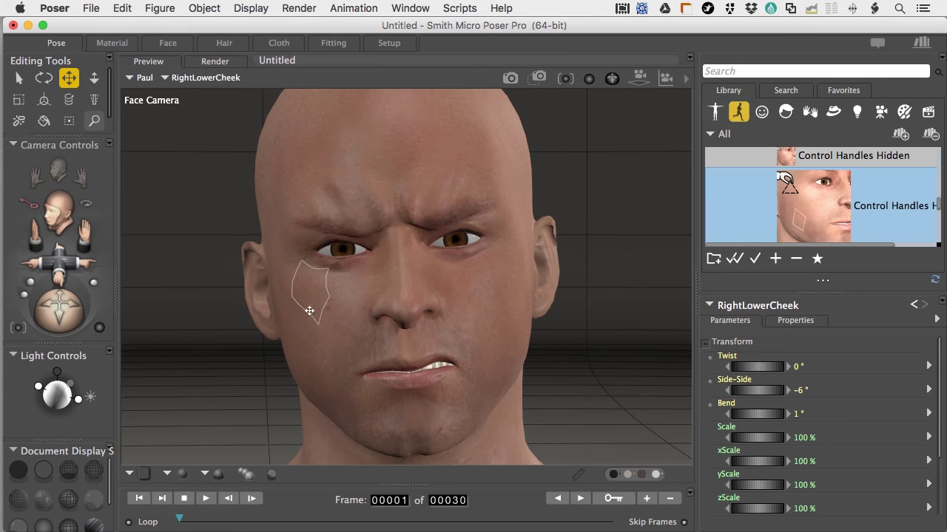
{"action": "left_click", "coordinate": [308, 357]}
{"action": "left_click", "coordinate": [311, 363]}
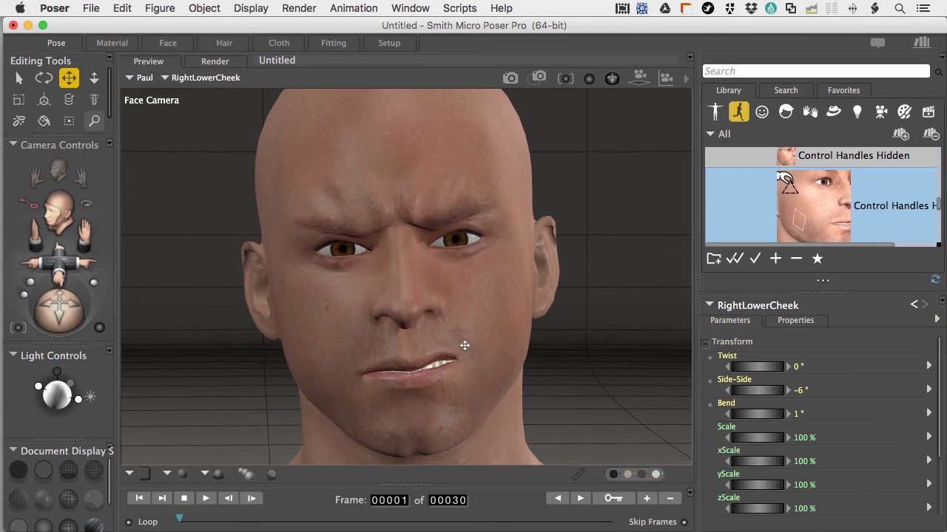
Reshape the mouth with LeftMouthCorner at Up-Down -16°, RightMouthCorner at Side-Side -7° and Up-Down -10°, and CenterLowerLip at Bend 3°
{"action": "left_click", "coordinate": [349, 374]}
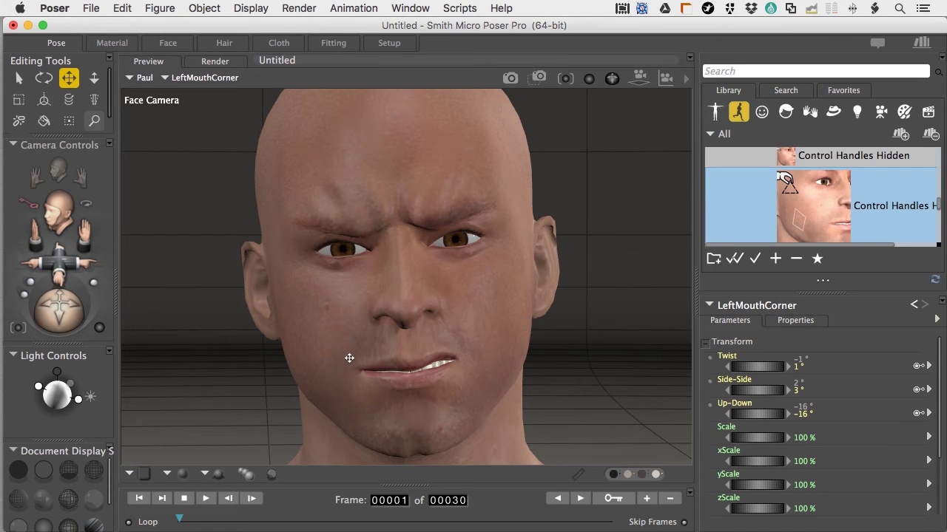
{"action": "left_click", "coordinate": [358, 374]}
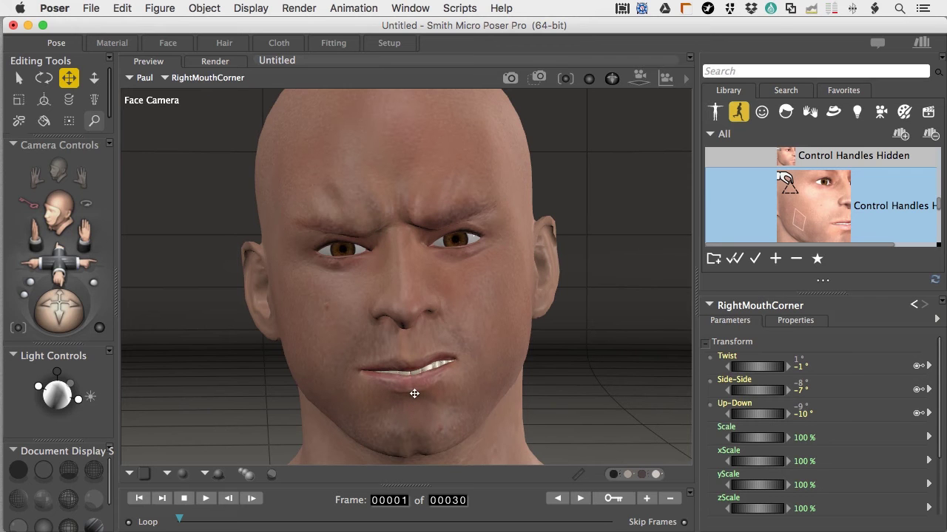
{"action": "left_click", "coordinate": [414, 392]}
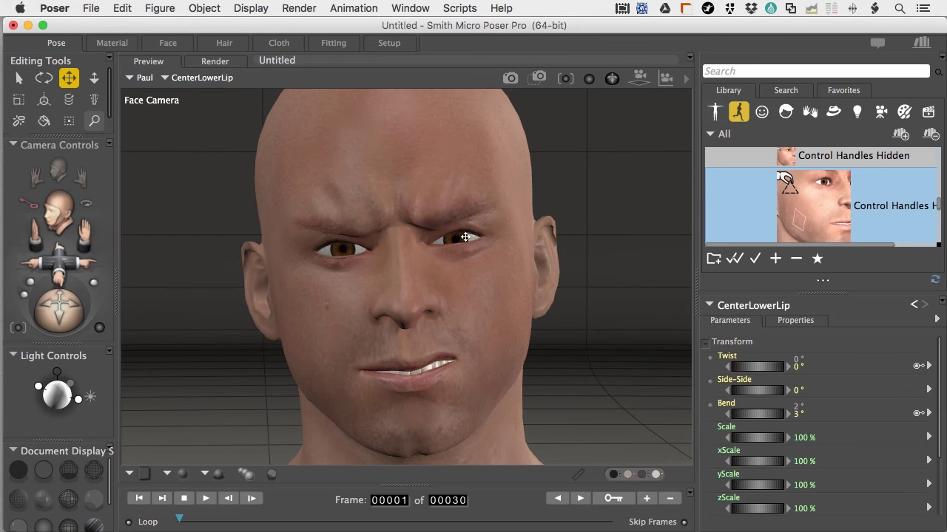
Adjust LeftLowerLid to Close-Open -7°, LeftUpperLid to Open-Close 1°, and LeftBrowInner to Side-Side 1° and Up-Down -8°
{"action": "left_click", "coordinate": [465, 237]}
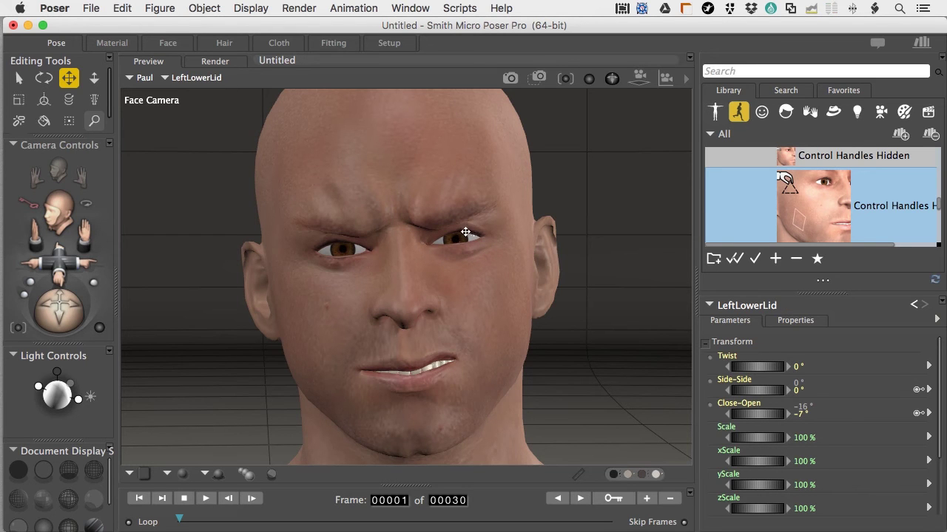
{"action": "left_click", "coordinate": [465, 235]}
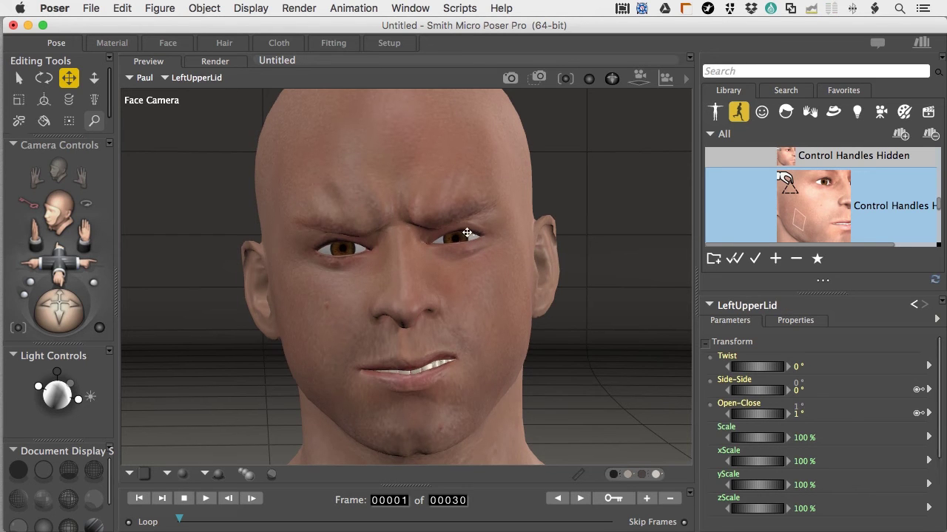
{"action": "left_click", "coordinate": [426, 181]}
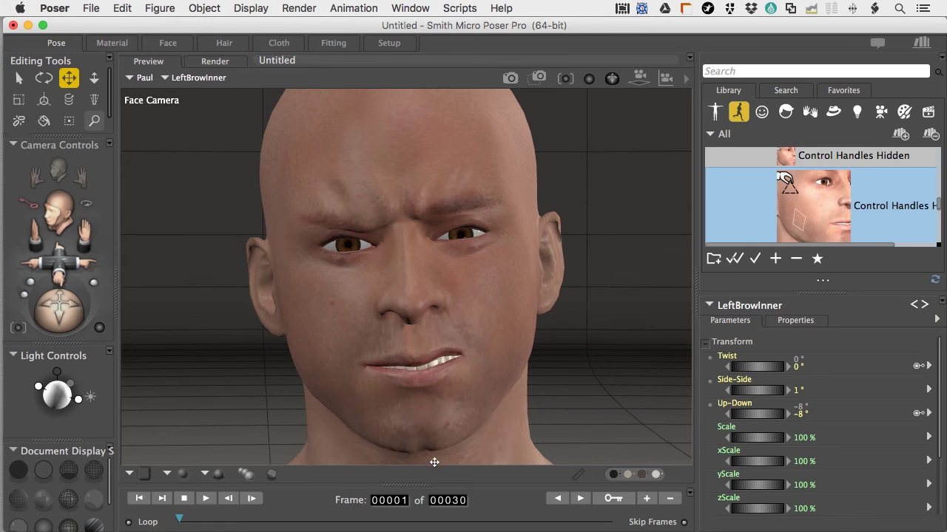
Select the Jaw control handle at the chin and pose it to Twist -1°, Side-Side -1° and Close-Open 4°
{"action": "left_click", "coordinate": [427, 442]}
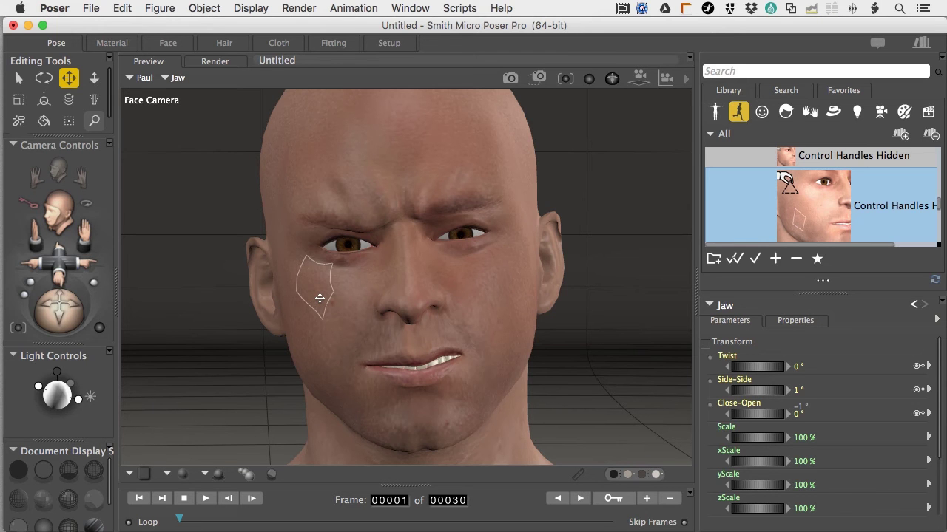
{"action": "mouse_move", "coordinate": [412, 279]}
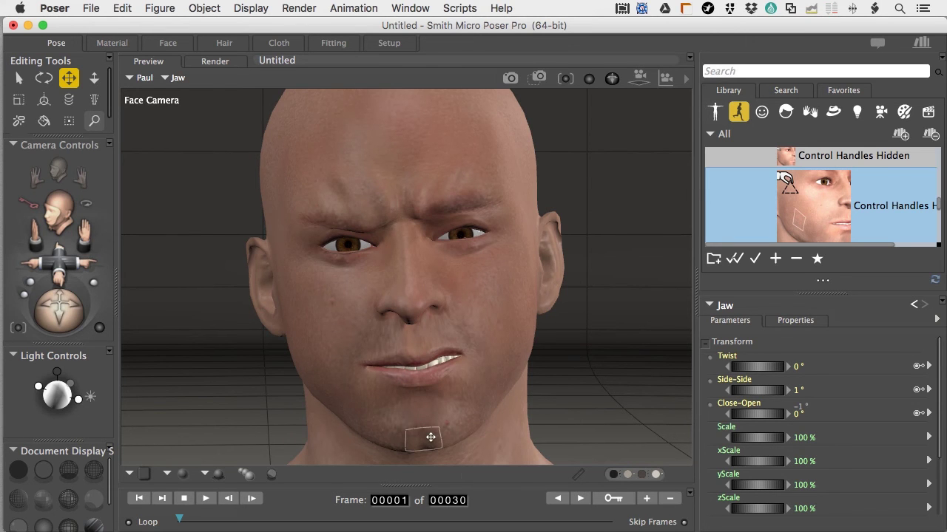
{"action": "left_click_drag", "start_coordinate": [422, 438], "coordinate": [463, 423]}
{"action": "left_click_drag", "start_coordinate": [556, 432], "coordinate": [490, 402]}
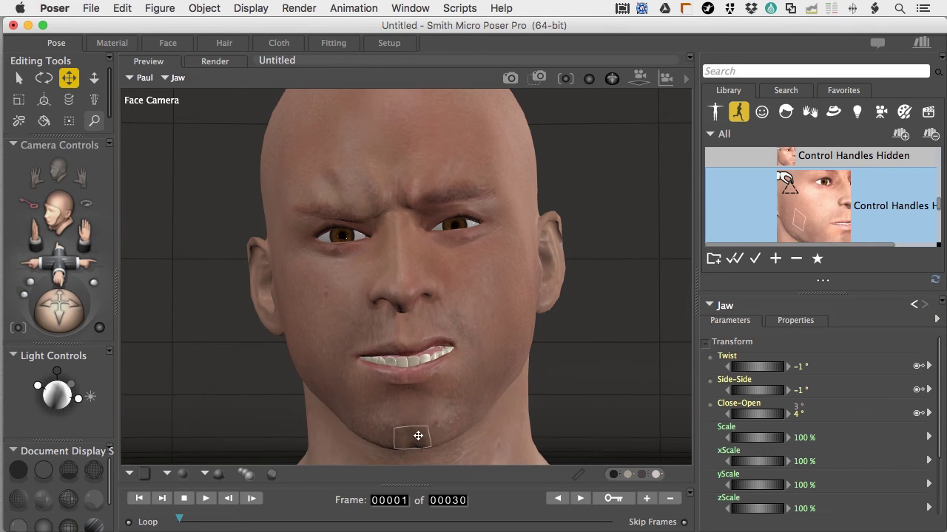
{"action": "left_click_drag", "start_coordinate": [417, 436], "coordinate": [417, 437]}
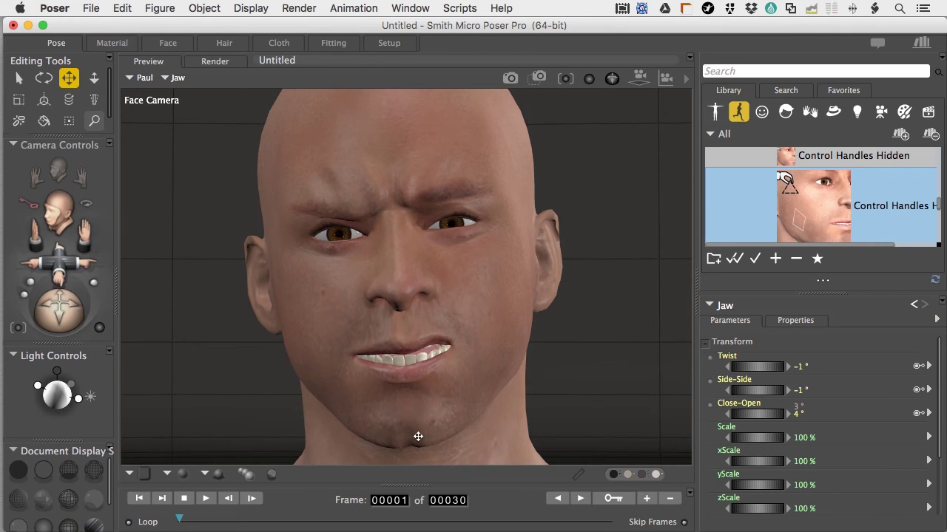
Nudge the chin with the Jaw control handle to bring the parted lips closer together
{"action": "mouse_move", "coordinate": [412, 435]}
{"action": "left_mouse_down"}
{"action": "mouse_move", "coordinate": [424, 437]}
{"action": "mouse_move", "coordinate": [398, 437]}
{"action": "mouse_move", "coordinate": [424, 437]}
{"action": "mouse_move", "coordinate": [408, 436]}
{"action": "mouse_move", "coordinate": [419, 435]}
{"action": "mouse_move", "coordinate": [410, 426]}
{"action": "left_mouse_up"}
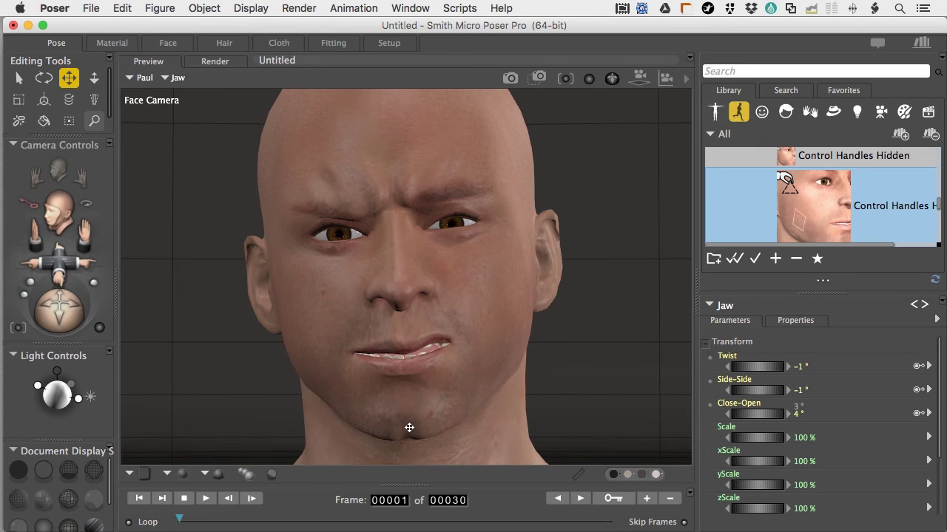
{"action": "left_click_drag", "start_coordinate": [409, 428], "coordinate": [407, 432]}
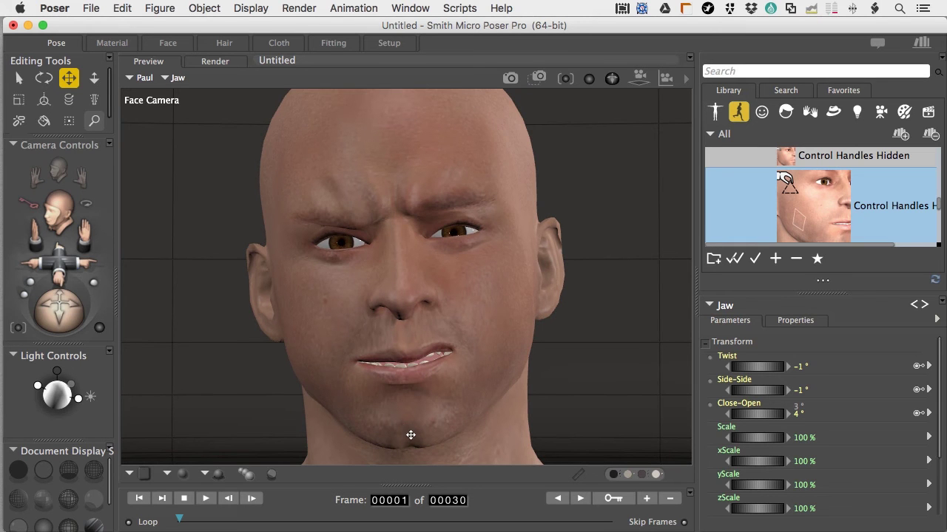
{"action": "left_click_drag", "start_coordinate": [411, 452], "coordinate": [412, 466]}
{"action": "left_click_drag", "start_coordinate": [391, 414], "coordinate": [433, 402]}
Switch to the Rotate tool and pose the LeftMouthCorner handle to Twist 1°, Side-Side 6° and Up-Down -21°
{"action": "key", "text": "r"}
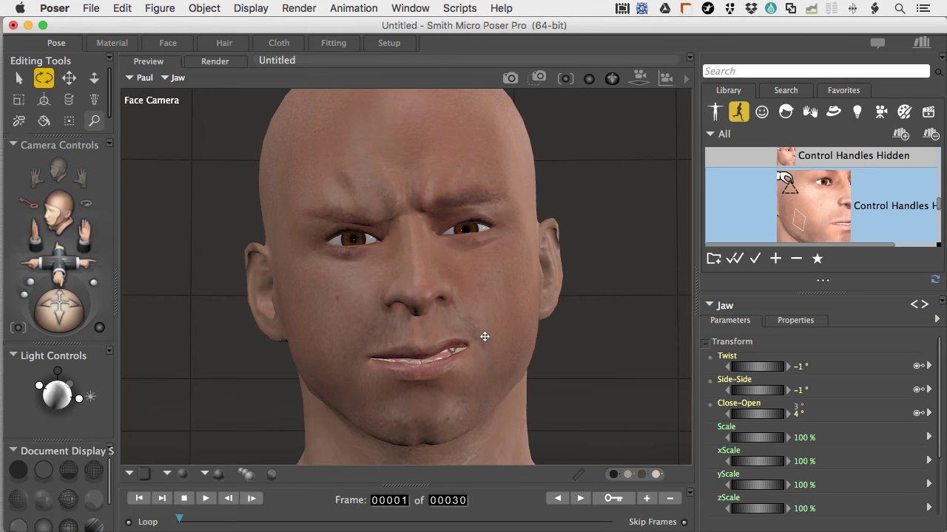
{"action": "left_click", "coordinate": [371, 359]}
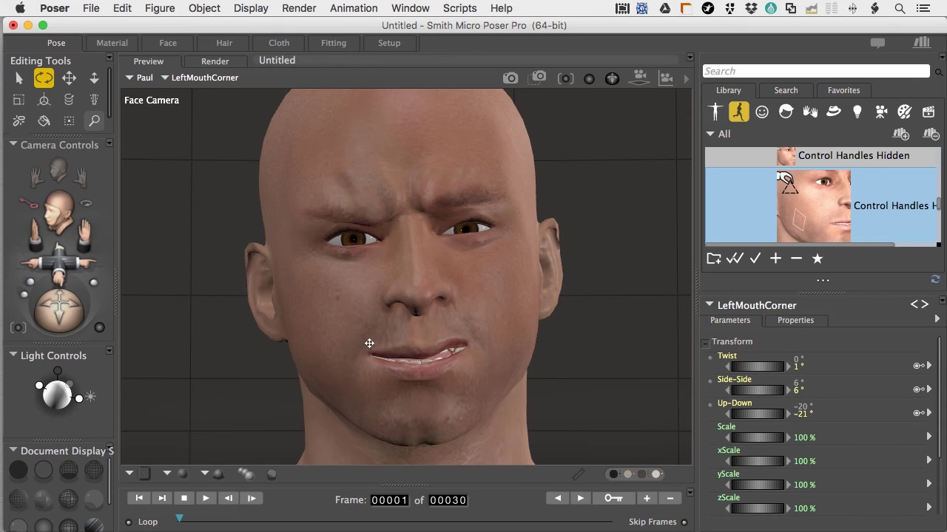
Select the RightMouthCorner handle, then use the Translate tool to adjust the NoseTip handle to Side-Side -1° and Bend -17°
{"action": "left_click", "coordinate": [410, 372]}
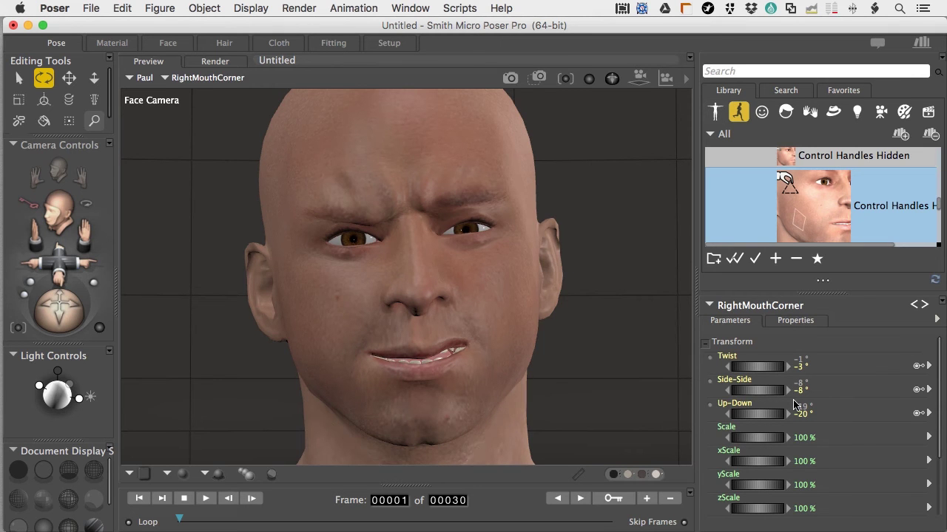
{"action": "key", "text": "t"}
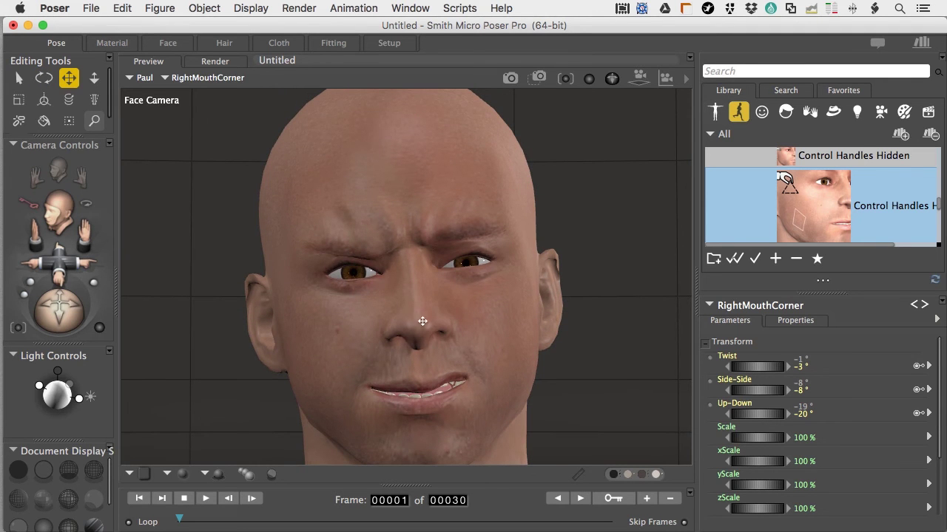
{"action": "left_click", "coordinate": [428, 325]}
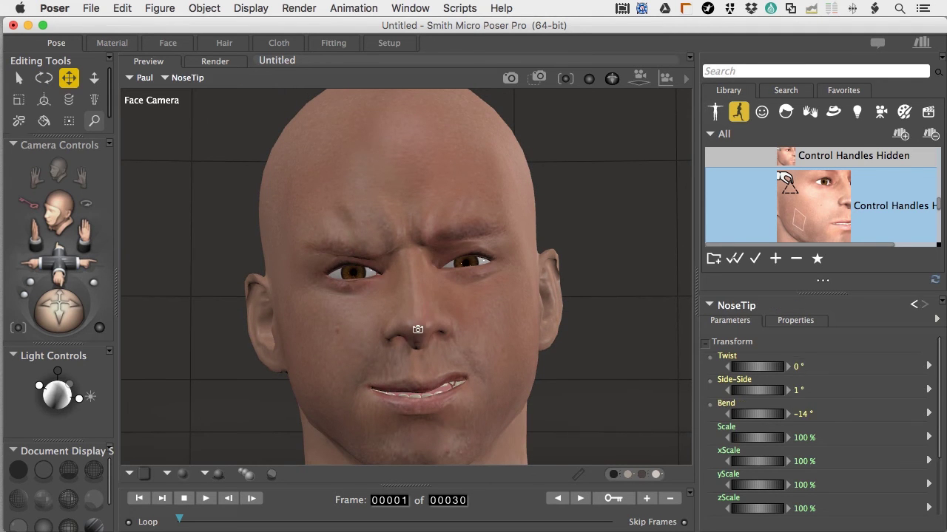
{"action": "mouse_move", "coordinate": [634, 329]}
{"action": "left_mouse_down"}
{"action": "mouse_move", "coordinate": [614, 329]}
{"action": "mouse_move", "coordinate": [640, 329]}
{"action": "mouse_move", "coordinate": [633, 327]}
{"action": "left_mouse_up"}
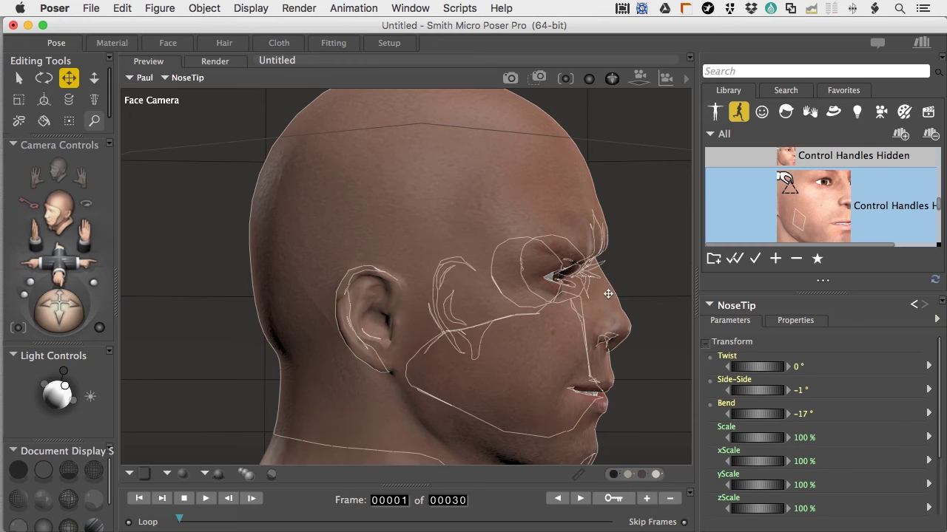
{"action": "left_click_drag", "start_coordinate": [610, 330], "coordinate": [560, 332]}
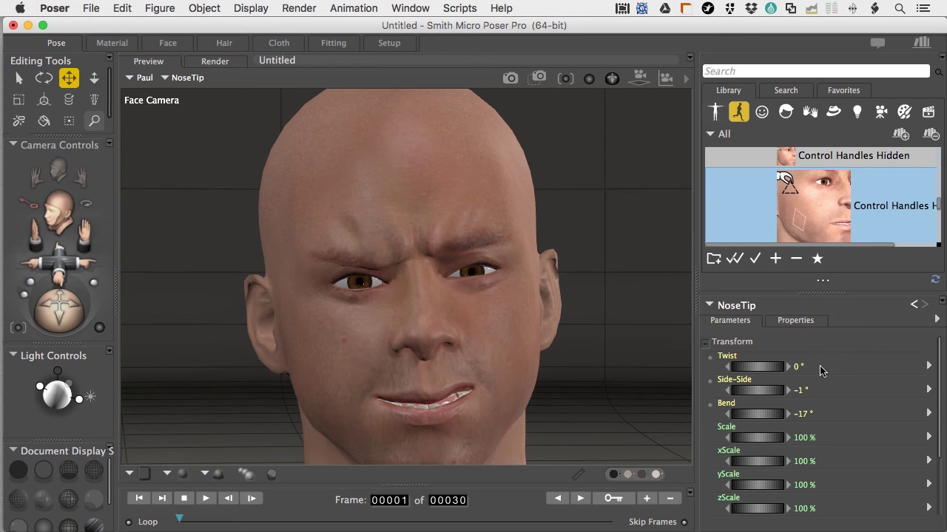
Select Paul's Head body part and expand the Nose group of its Head Shaping parameters
{"action": "left_click", "coordinate": [708, 308]}
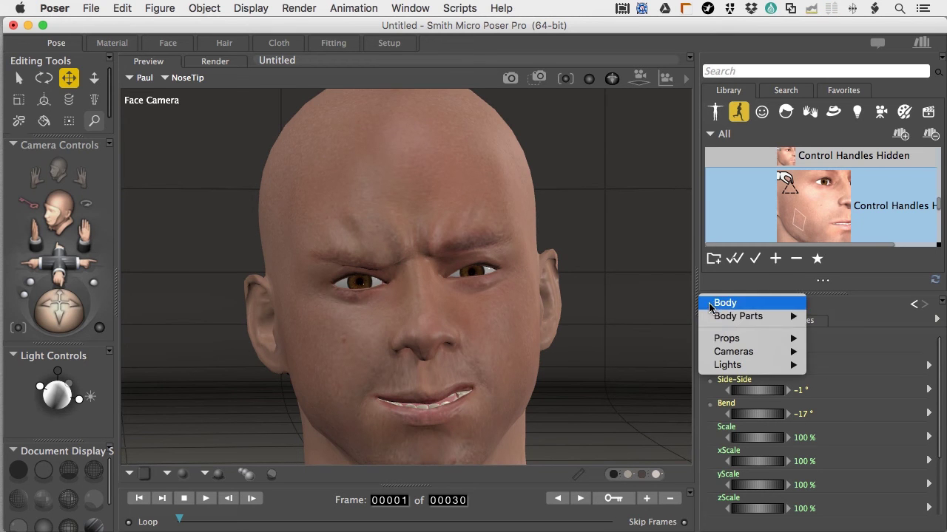
{"action": "mouse_move", "coordinate": [739, 316]}
{"action": "mouse_move", "coordinate": [870, 369]}
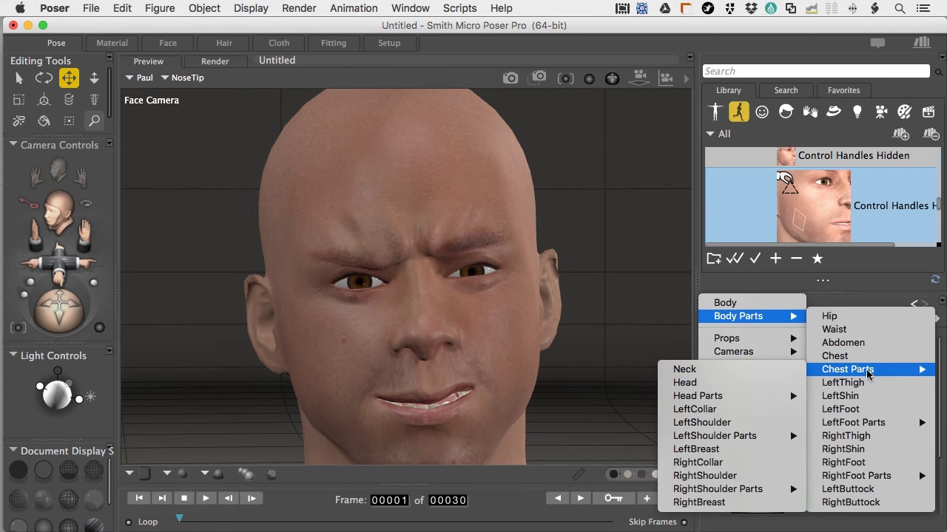
{"action": "mouse_move", "coordinate": [740, 396]}
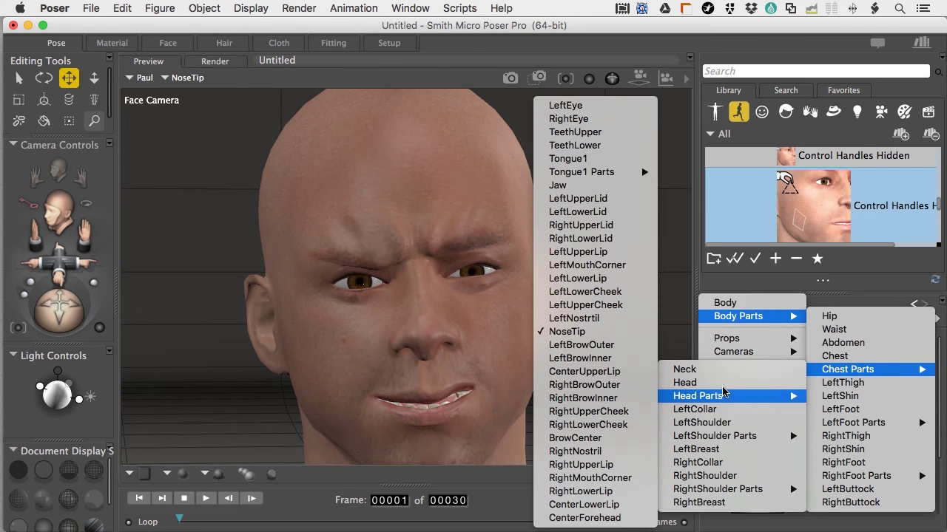
{"action": "left_click", "coordinate": [688, 382]}
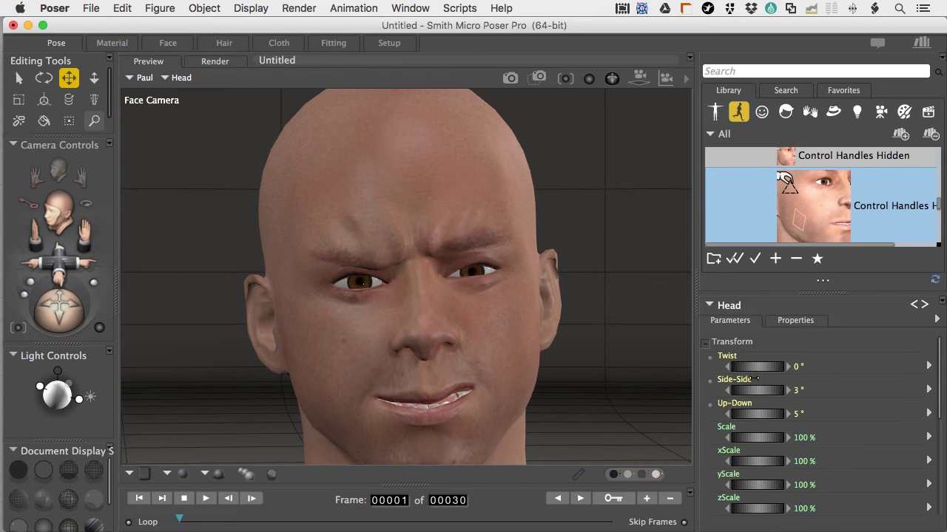
{"action": "left_click", "coordinate": [705, 342]}
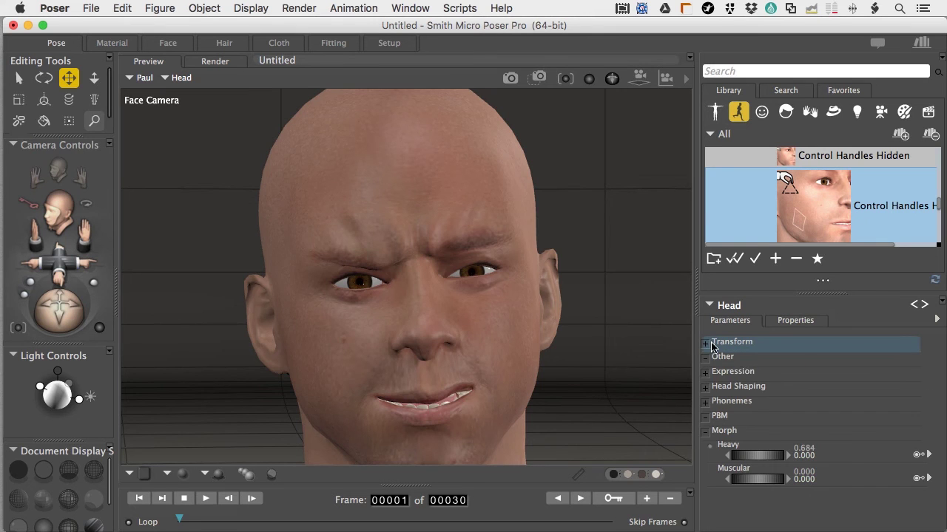
{"action": "left_click", "coordinate": [706, 387]}
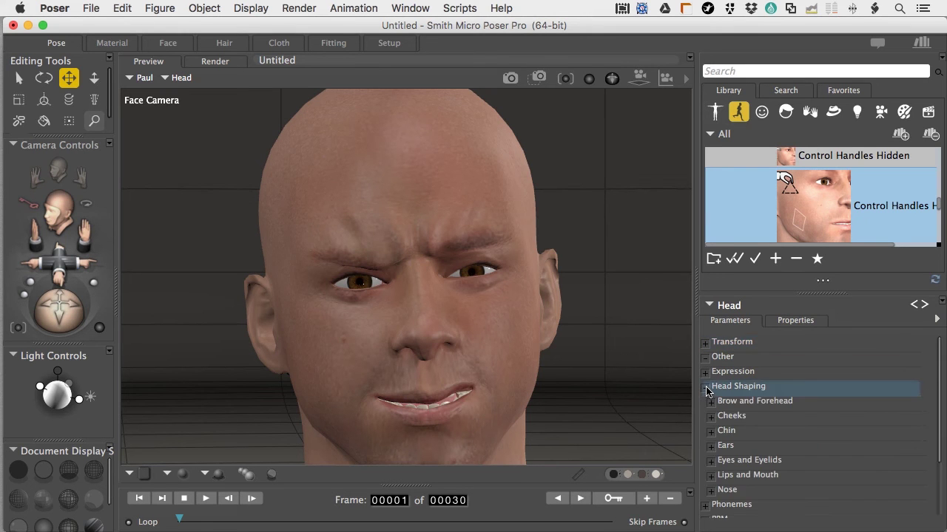
{"action": "left_click", "coordinate": [711, 490]}
Set the Head's NoseBridgeWidthL to -0.740 and NoseBridgeWidthR to -1.040
{"action": "scroll", "coordinate": [812, 453], "scroll_direction": "down", "scroll_amount": 4}
{"action": "scroll", "coordinate": [812, 452], "scroll_direction": "down", "scroll_amount": 3}
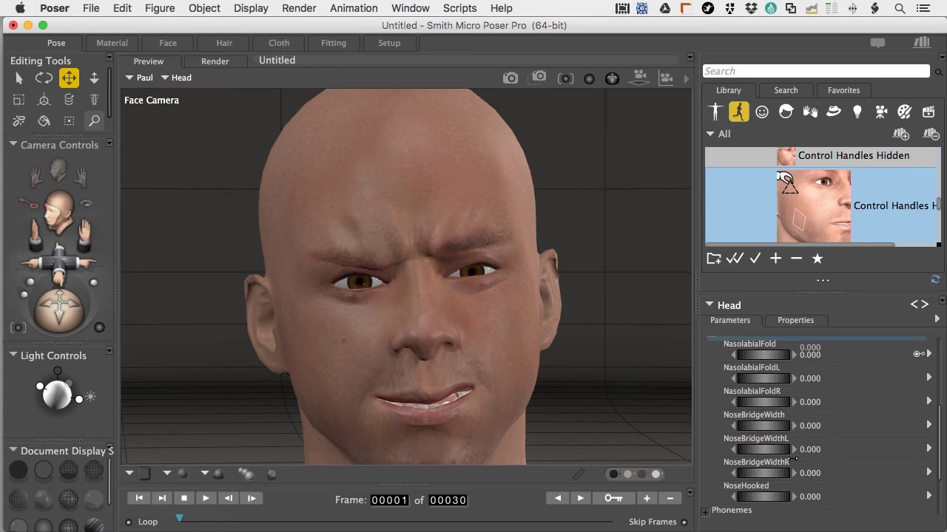
{"action": "left_click_drag", "start_coordinate": [762, 449], "coordinate": [743, 449]}
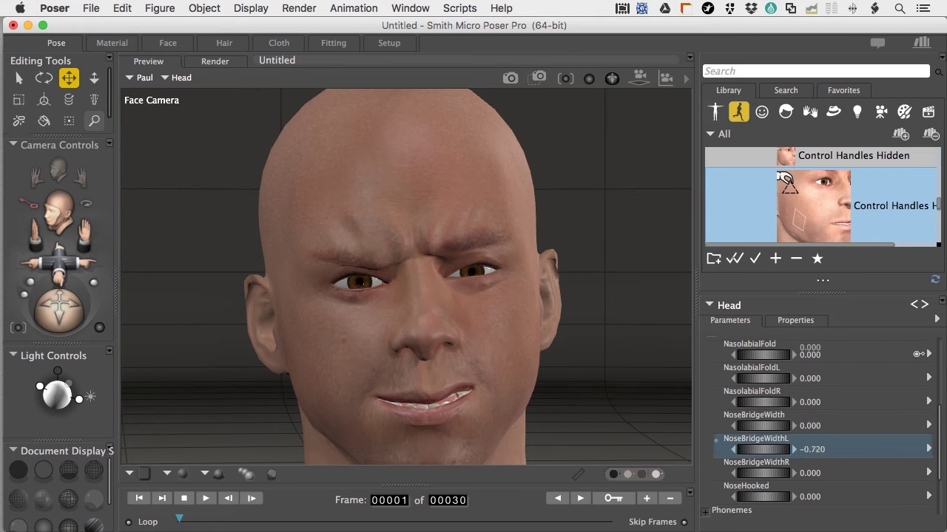
{"action": "scroll", "coordinate": [751, 457], "scroll_direction": "down", "scroll_amount": 2}
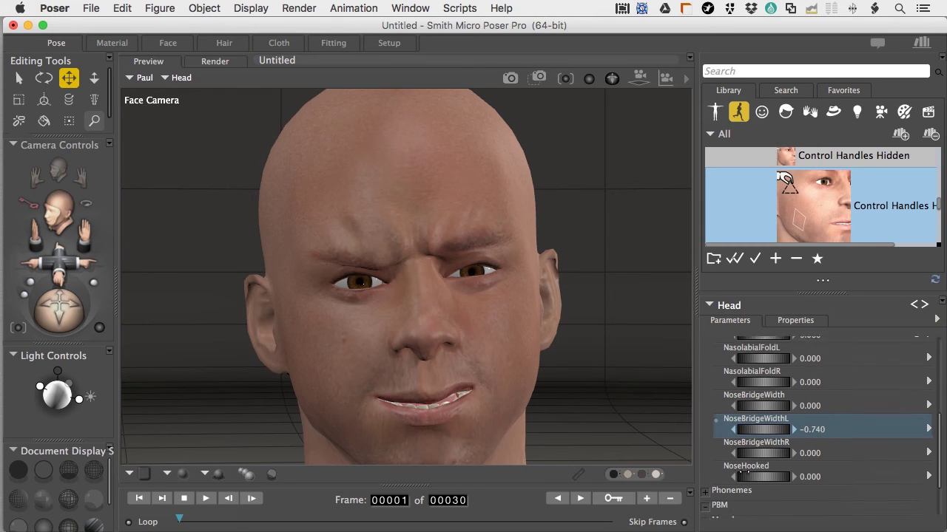
{"action": "left_click_drag", "start_coordinate": [769, 447], "coordinate": [747, 448]}
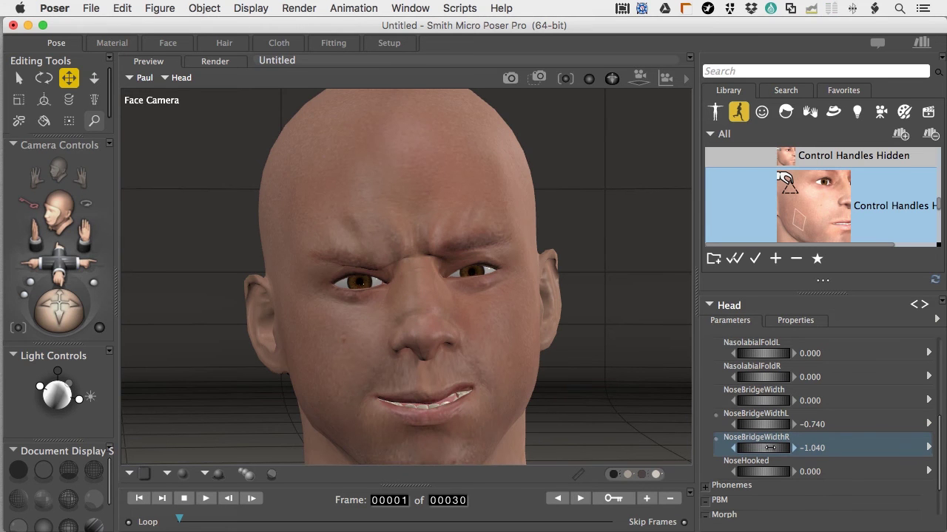
Examine the reshaped nose bridge from several camera angles around the face
{"action": "key", "text": "r"}
{"action": "mouse_move", "coordinate": [414, 368]}
{"action": "left_mouse_down"}
{"action": "mouse_move", "coordinate": [434, 366]}
{"action": "mouse_move", "coordinate": [419, 361]}
{"action": "left_mouse_up"}
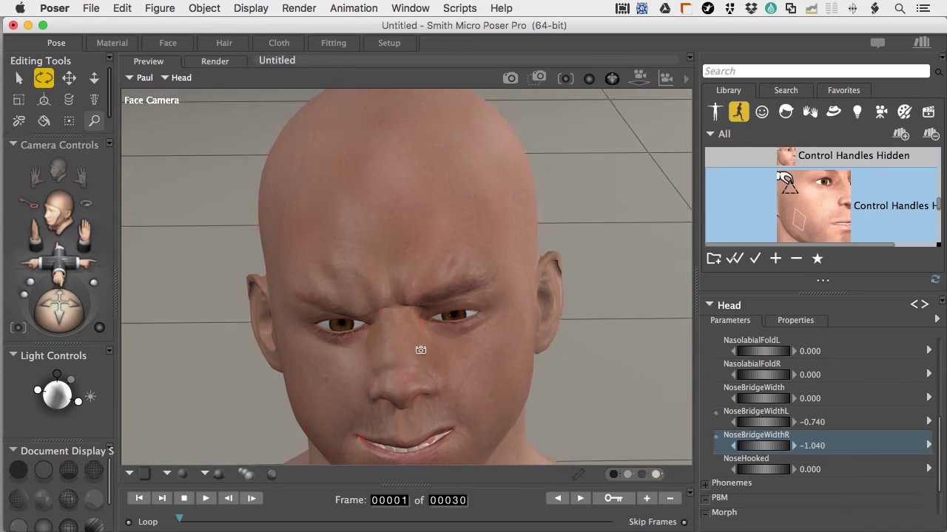
{"action": "left_click_drag", "start_coordinate": [425, 380], "coordinate": [473, 356]}
{"action": "key", "text": "t"}
{"action": "left_click_drag", "start_coordinate": [433, 312], "coordinate": [404, 328]}
{"action": "key", "text": "r"}
{"action": "left_click_drag", "start_coordinate": [432, 294], "coordinate": [409, 324]}
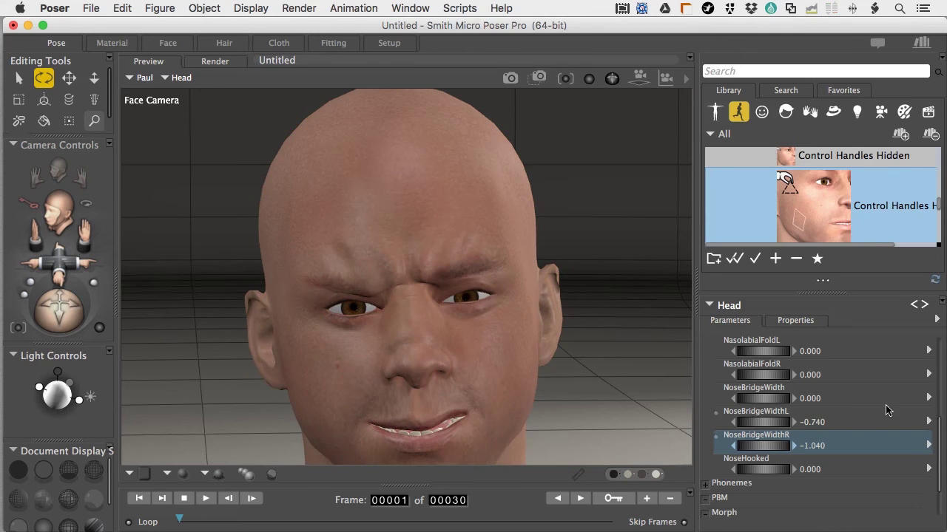
Open the parameter settings of NoseBridgeWidthR and toggle its Animated option off and back on
{"action": "left_click", "coordinate": [928, 447]}
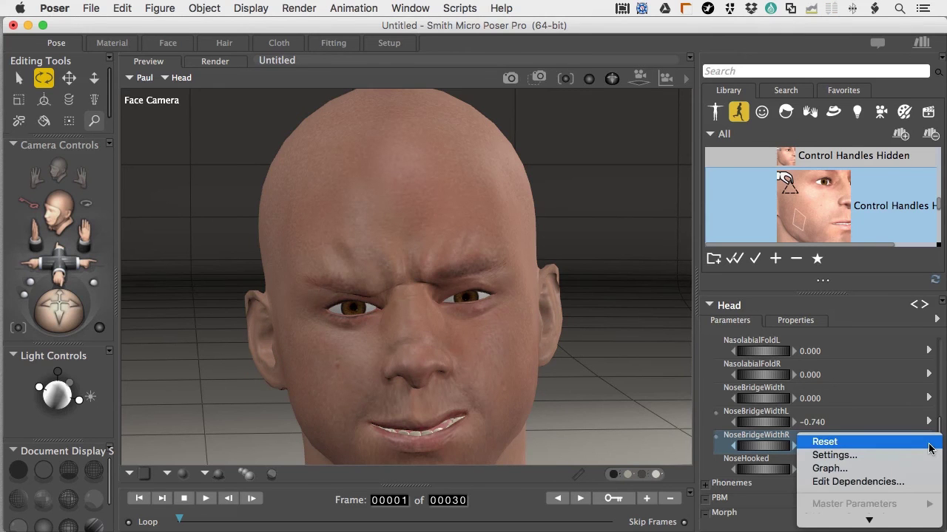
{"action": "left_click", "coordinate": [830, 456]}
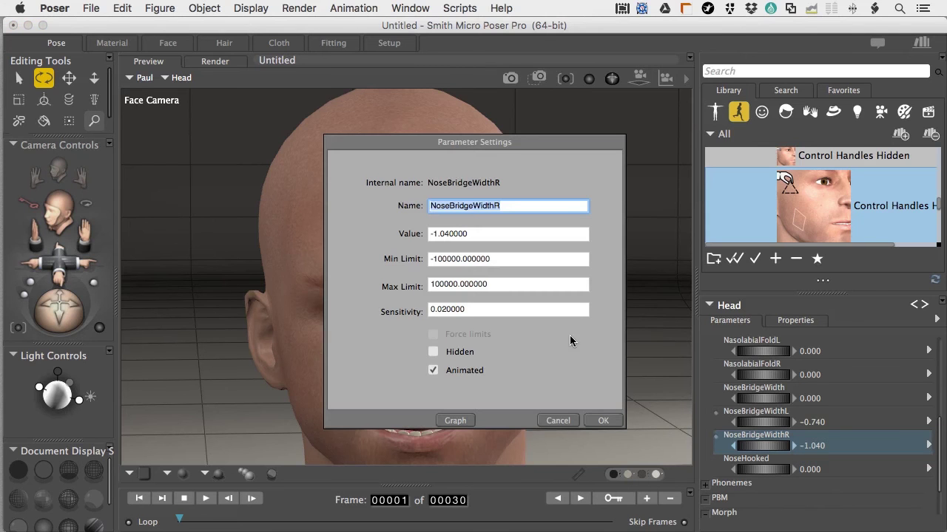
{"action": "left_click", "coordinate": [432, 370]}
{"action": "left_click", "coordinate": [434, 372]}
{"action": "left_click", "coordinate": [602, 422]}
Mark NoseBridgeWidthR as Hidden in its parameter settings and turn on the display of the Head's hidden parameters
{"action": "left_click", "coordinate": [936, 320]}
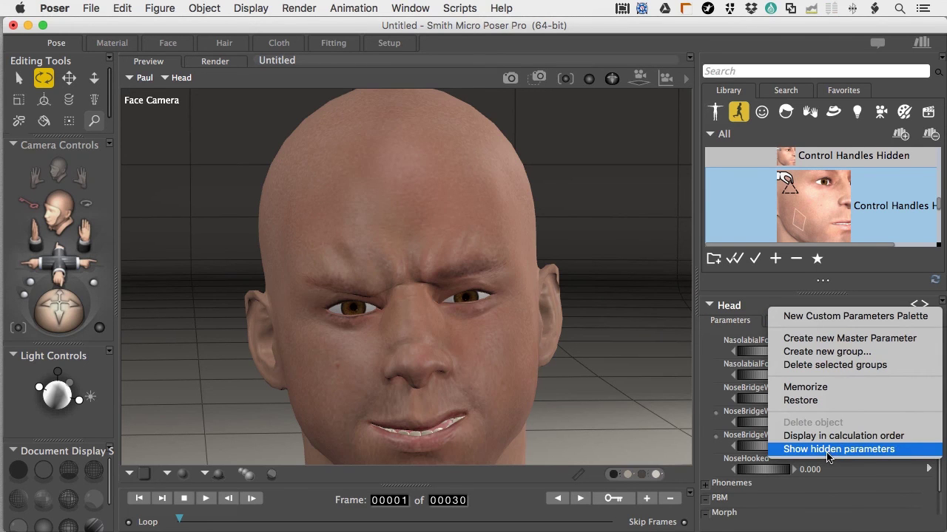
{"action": "left_click", "coordinate": [723, 451]}
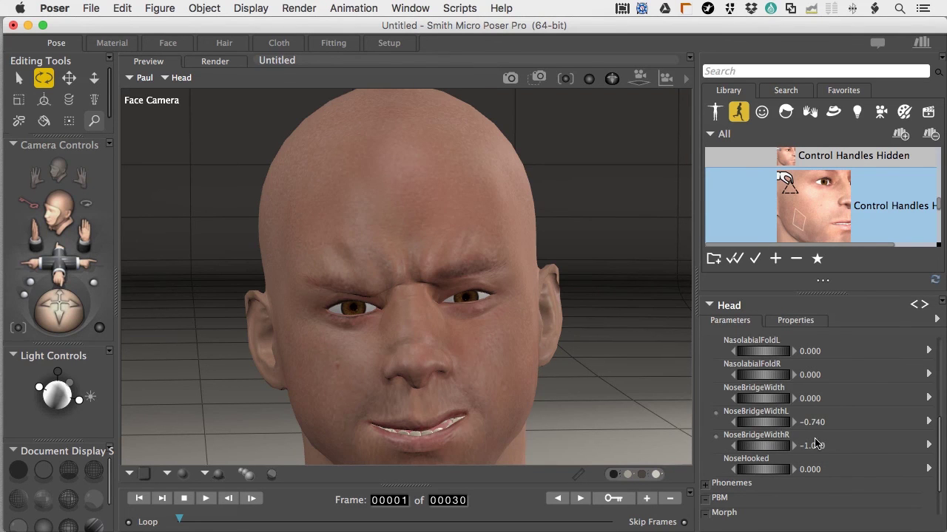
{"action": "left_click", "coordinate": [928, 445]}
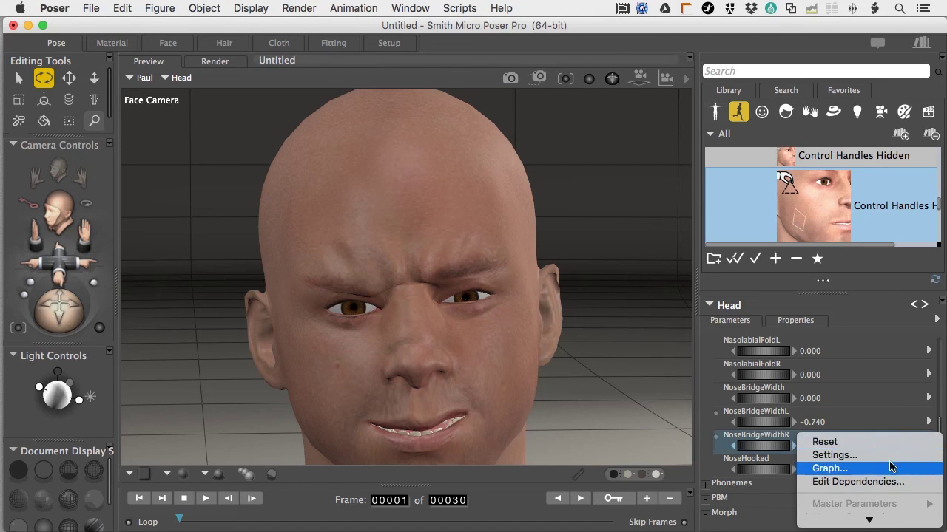
{"action": "left_click", "coordinate": [864, 454]}
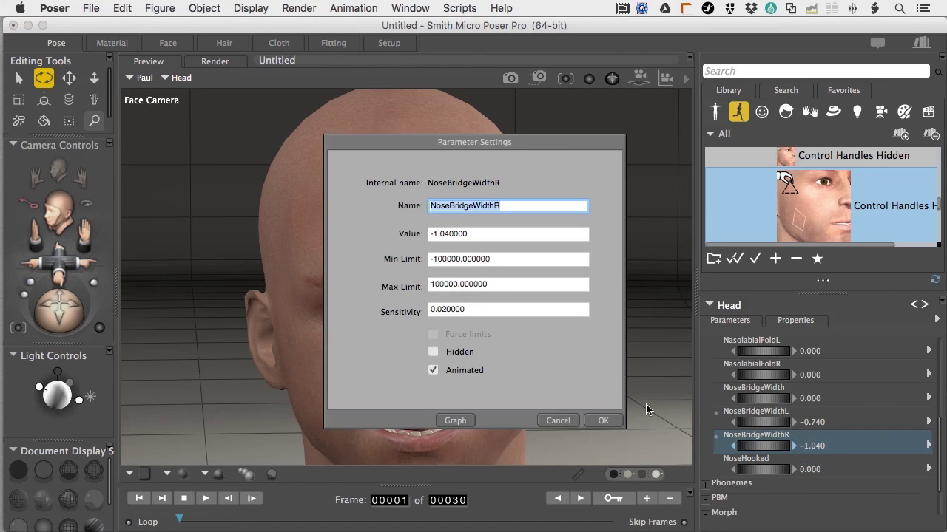
{"action": "left_click", "coordinate": [434, 353]}
{"action": "left_click", "coordinate": [605, 421]}
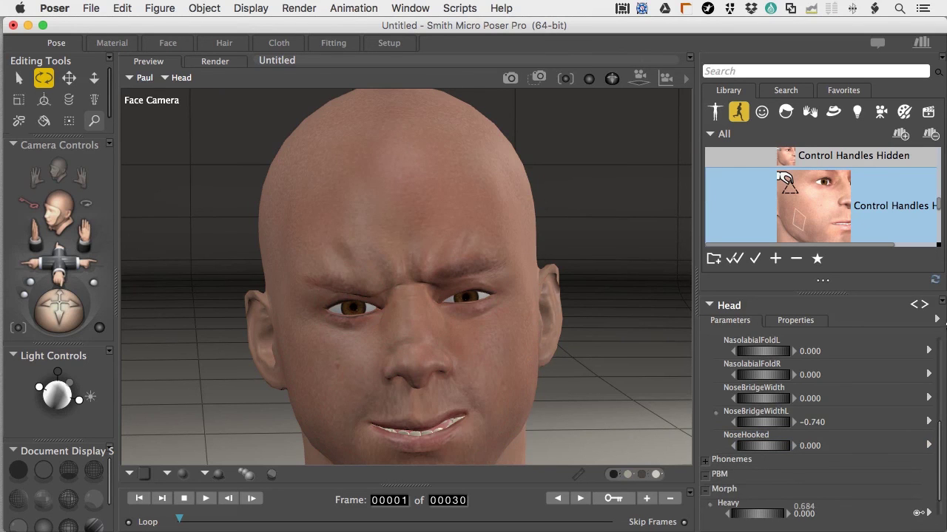
{"action": "left_click", "coordinate": [937, 319]}
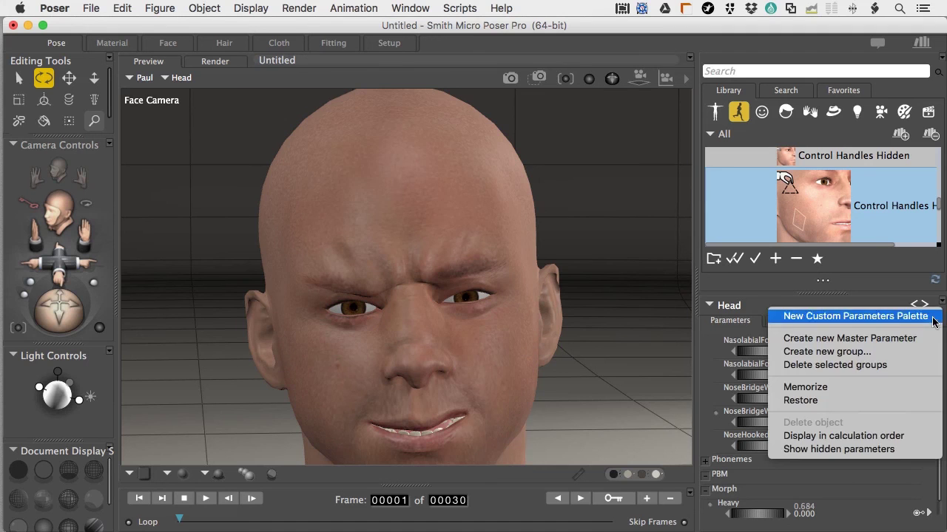
{"action": "left_click", "coordinate": [825, 450]}
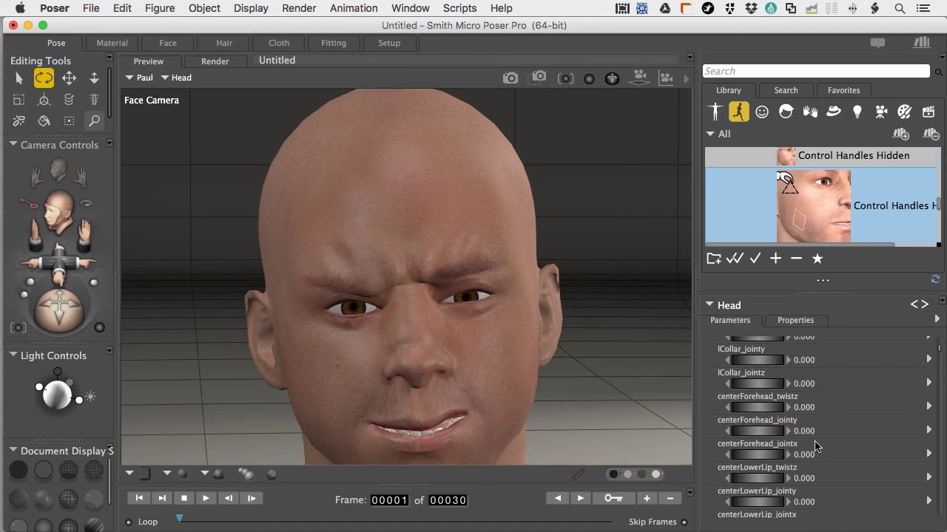
Examine the Head's revealed hidden parameters, including the joint, twist and translate dials of the facial handles
{"action": "scroll", "coordinate": [826, 449], "scroll_direction": "down", "scroll_amount": 15}
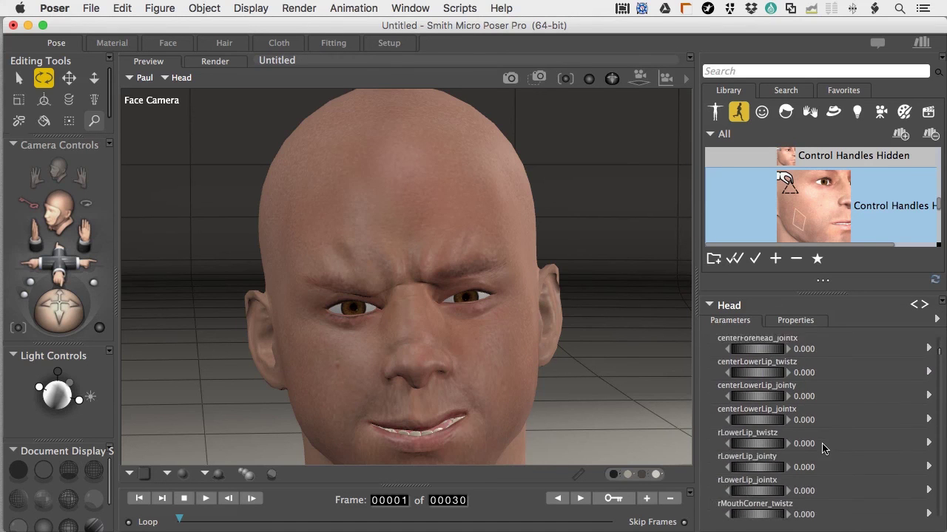
{"action": "scroll", "coordinate": [826, 449], "scroll_direction": "down", "scroll_amount": 10}
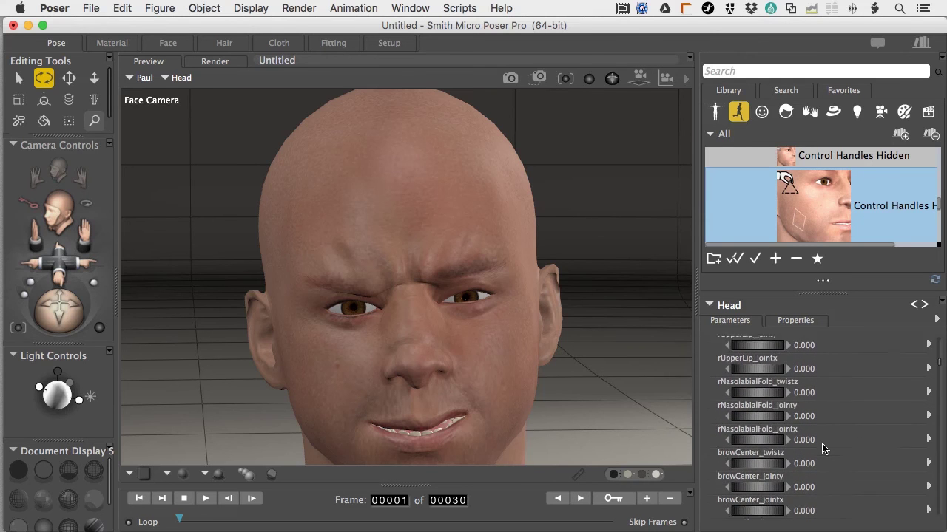
{"action": "scroll", "coordinate": [825, 449], "scroll_direction": "down", "scroll_amount": 10}
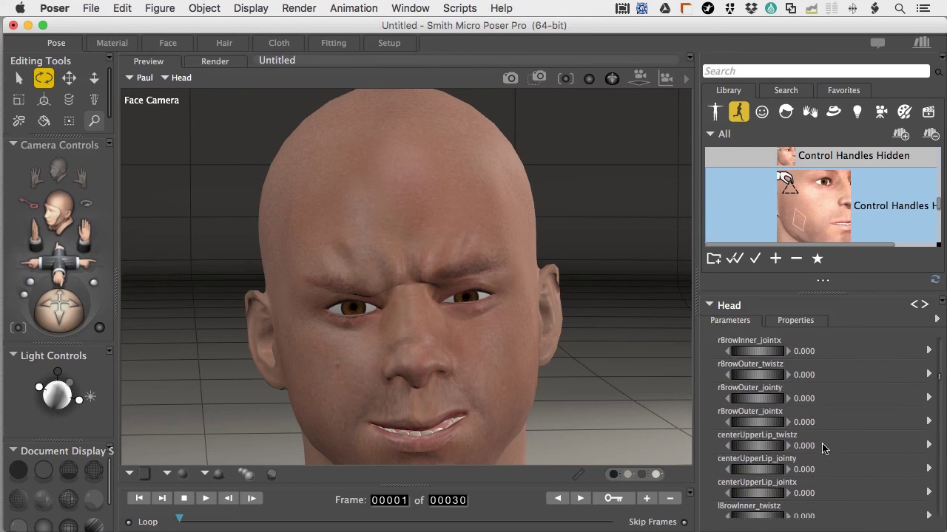
{"action": "scroll", "coordinate": [825, 449], "scroll_direction": "down", "scroll_amount": 4}
{"action": "scroll", "coordinate": [825, 449], "scroll_direction": "down", "scroll_amount": 5}
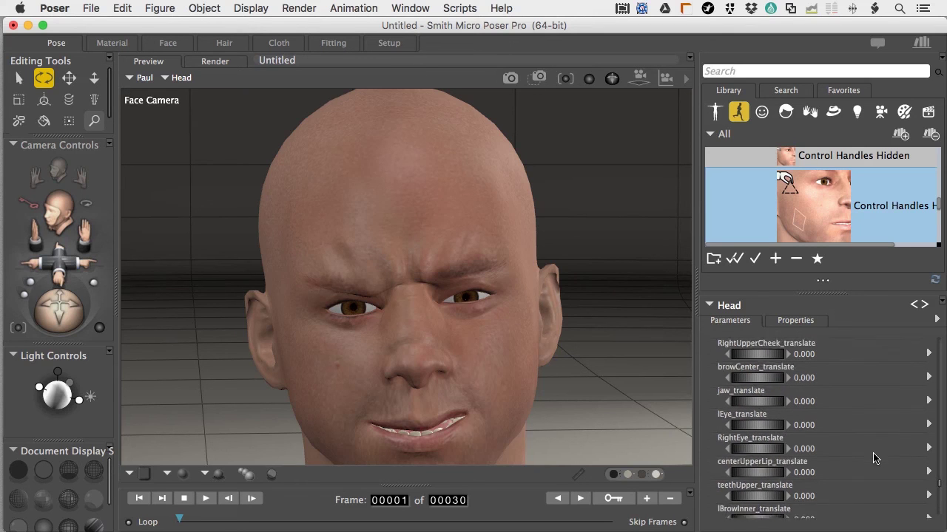
{"action": "scroll", "coordinate": [873, 458], "scroll_direction": "down", "scroll_amount": 3}
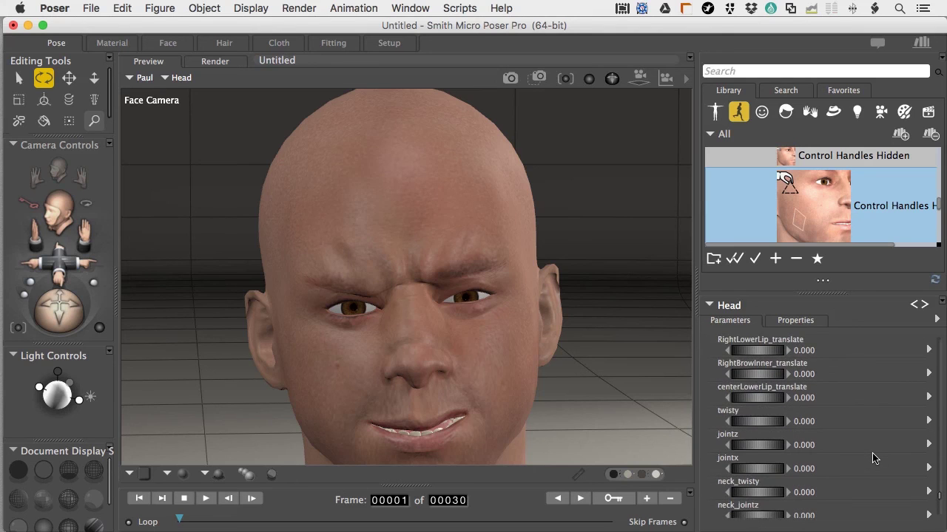
{"action": "scroll", "coordinate": [874, 459], "scroll_direction": "down", "scroll_amount": 3}
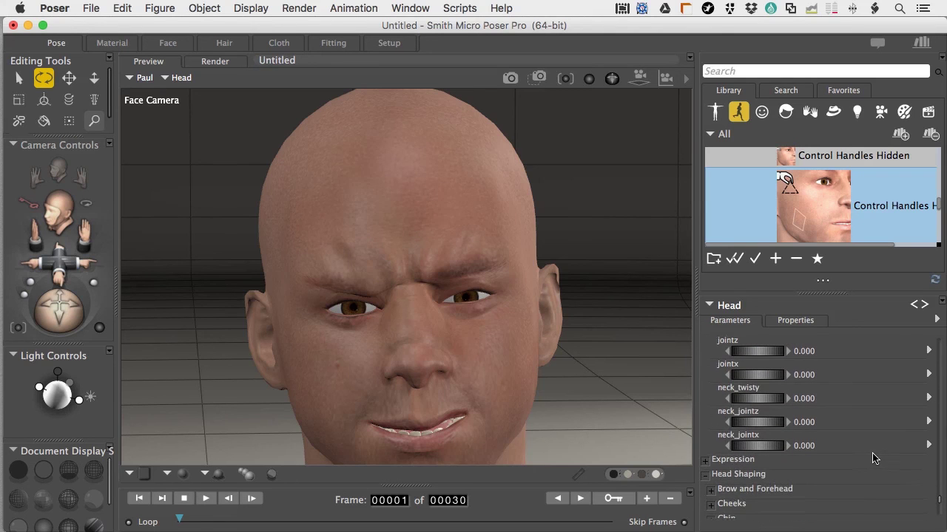
{"action": "scroll", "coordinate": [873, 459], "scroll_direction": "up", "scroll_amount": 3}
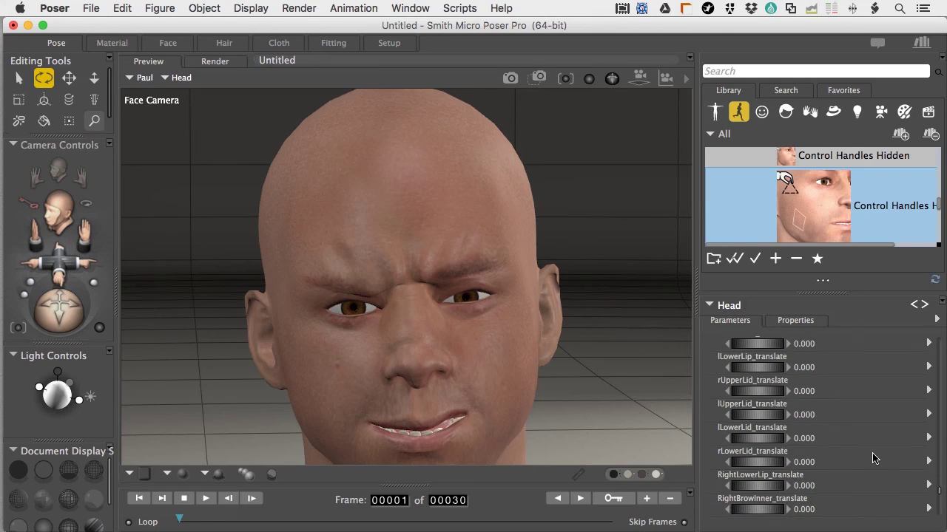
{"action": "scroll", "coordinate": [758, 453], "scroll_direction": "up", "scroll_amount": 2}
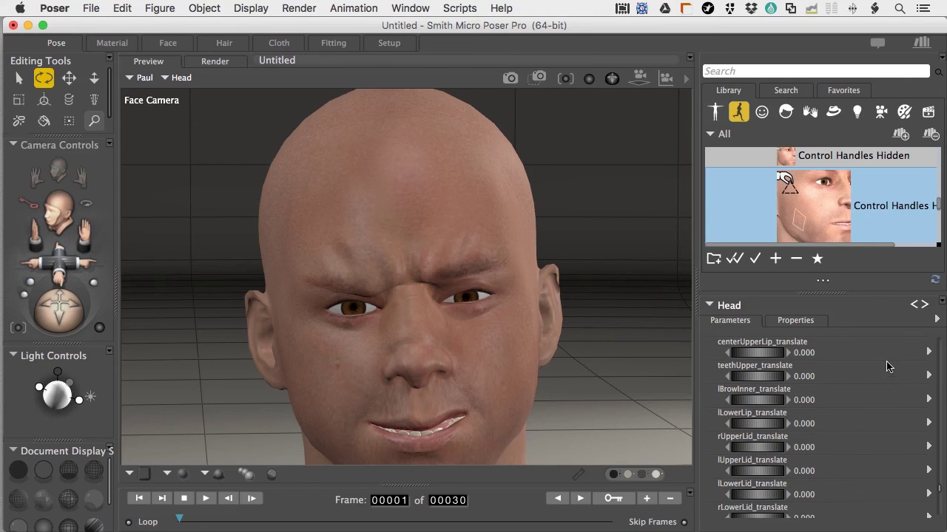
{"action": "scroll", "coordinate": [797, 411], "scroll_direction": "down", "scroll_amount": 5}
{"action": "scroll", "coordinate": [797, 411], "scroll_direction": "down", "scroll_amount": 10}
{"action": "scroll", "coordinate": [796, 416], "scroll_direction": "up", "scroll_amount": 3}
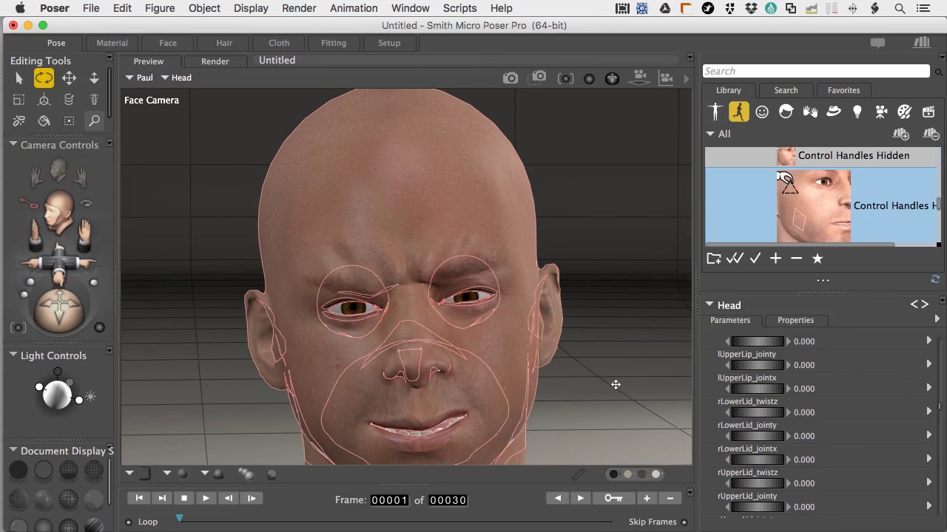
Adjust the pose of Paul's head slightly with the Translate and Rotate tools
{"action": "key", "text": "t"}
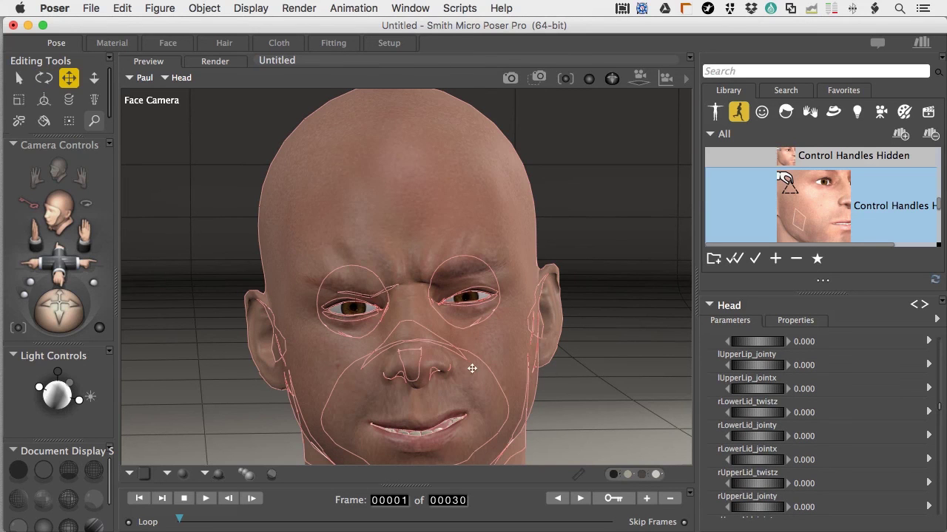
{"action": "left_click_drag", "start_coordinate": [469, 374], "coordinate": [456, 375]}
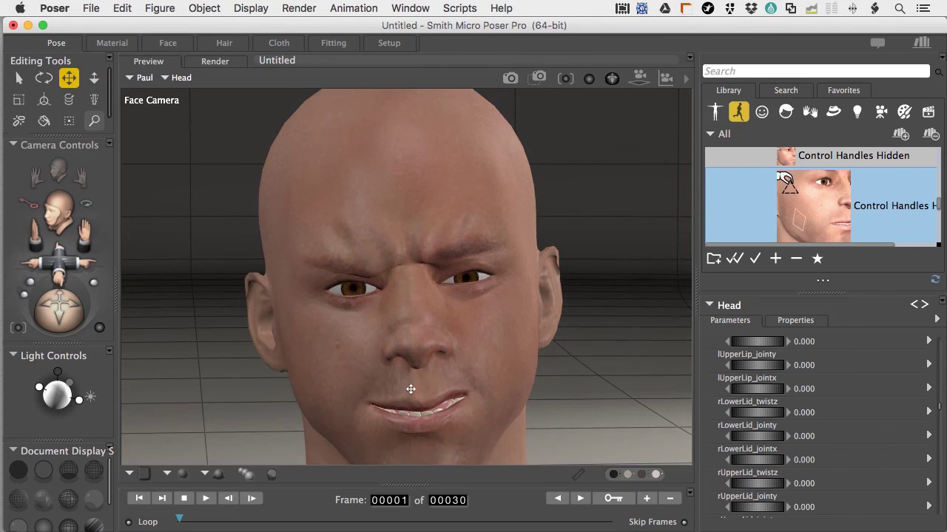
{"action": "key", "text": "r"}
{"action": "left_click_drag", "start_coordinate": [411, 383], "coordinate": [422, 384]}
{"action": "key", "text": "t"}
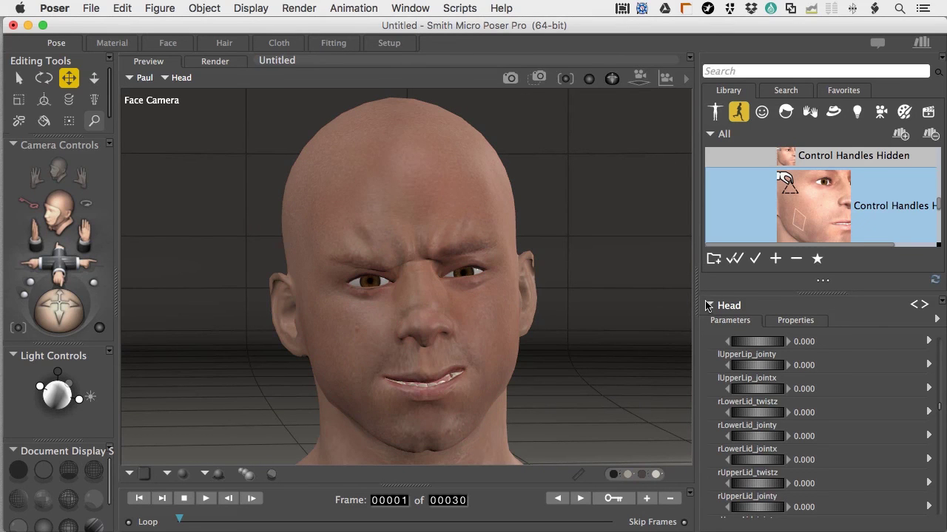
Select the Neck body part and set its Side-Side bend to 8°
{"action": "left_click", "coordinate": [709, 304]}
{"action": "mouse_move", "coordinate": [715, 317]}
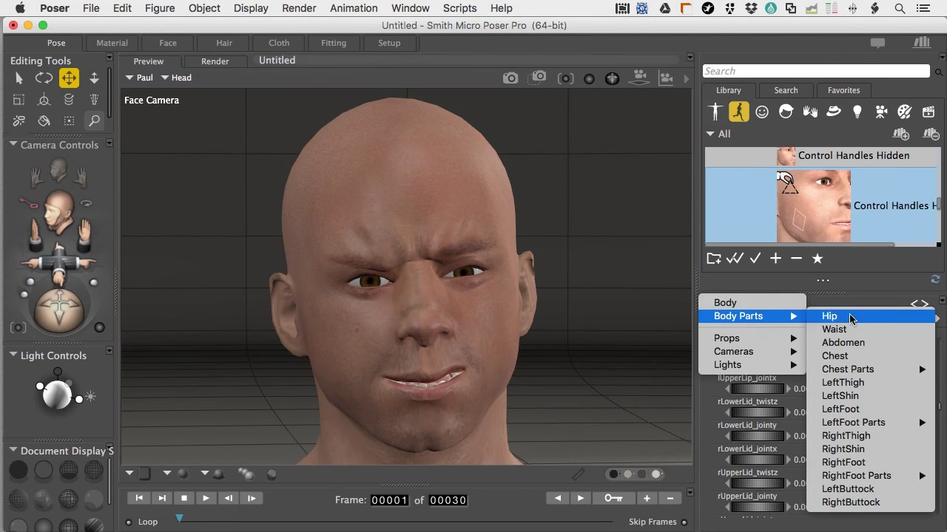
{"action": "mouse_move", "coordinate": [847, 370]}
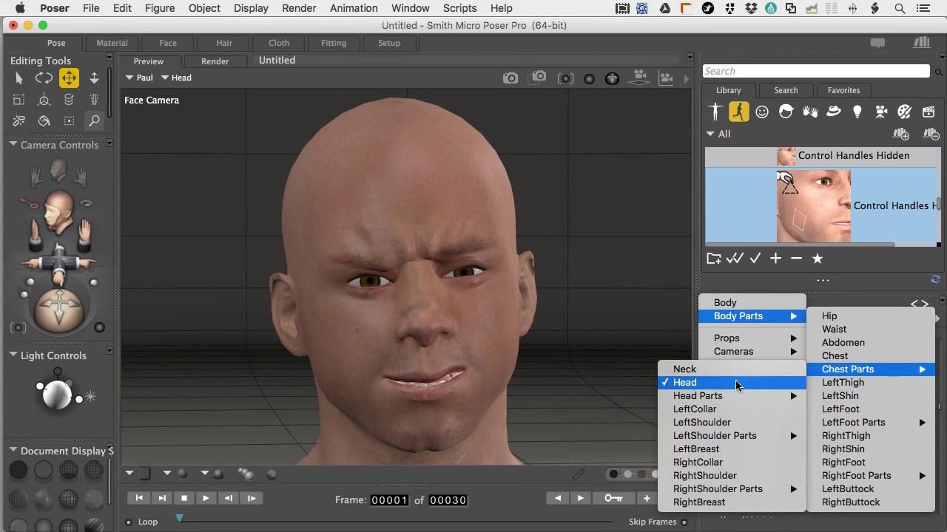
{"action": "left_click", "coordinate": [684, 369]}
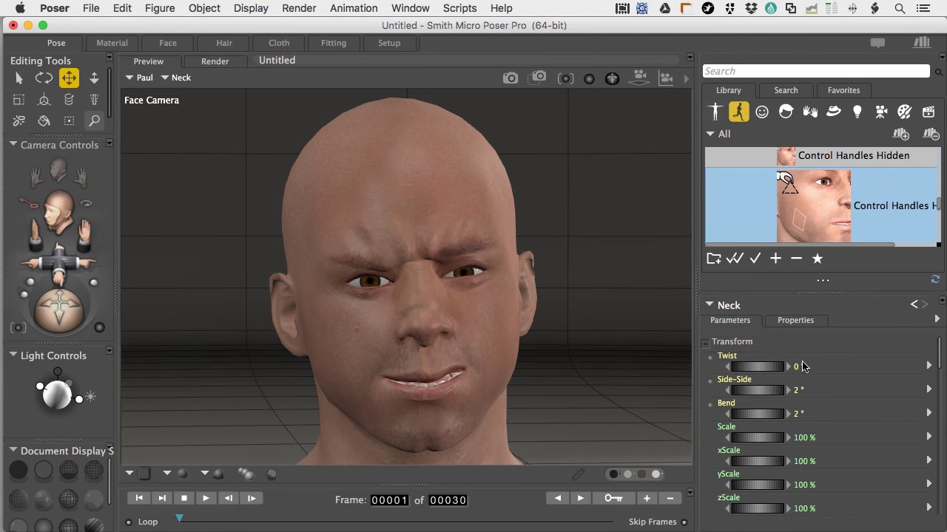
{"action": "mouse_move", "coordinate": [751, 390]}
{"action": "left_mouse_down"}
{"action": "mouse_move", "coordinate": [729, 390]}
{"action": "mouse_move", "coordinate": [775, 390]}
{"action": "mouse_move", "coordinate": [762, 392]}
{"action": "left_mouse_up"}
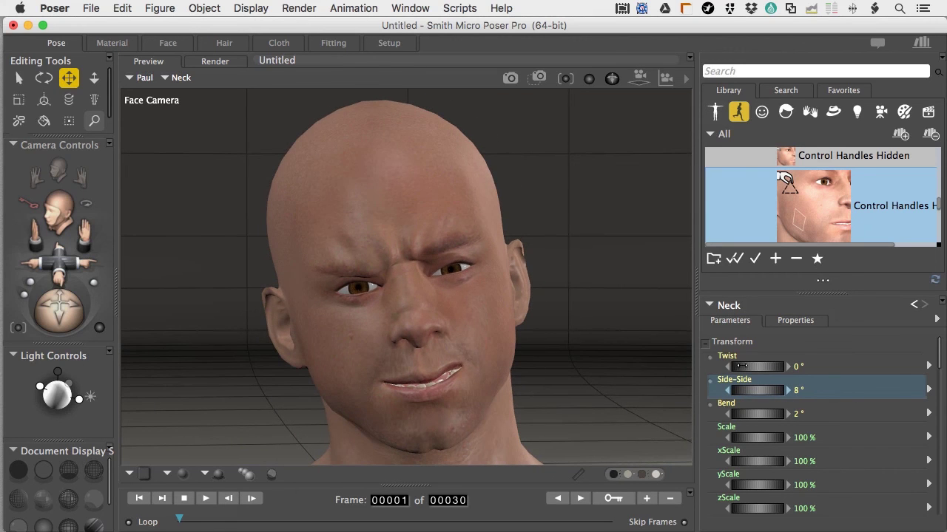
Select the Head again and tilt it to a Side-Side value of 12° in its Transform parameters
{"action": "left_click", "coordinate": [709, 305]}
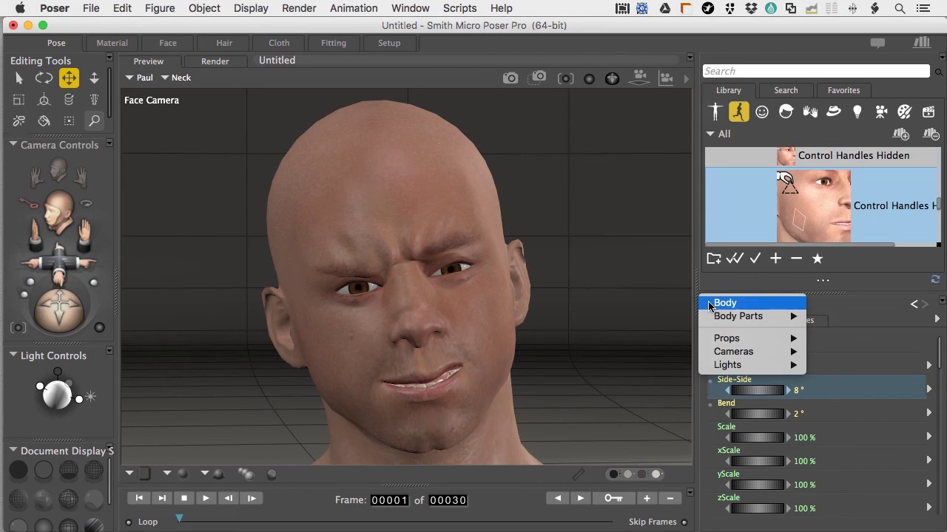
{"action": "mouse_move", "coordinate": [729, 317]}
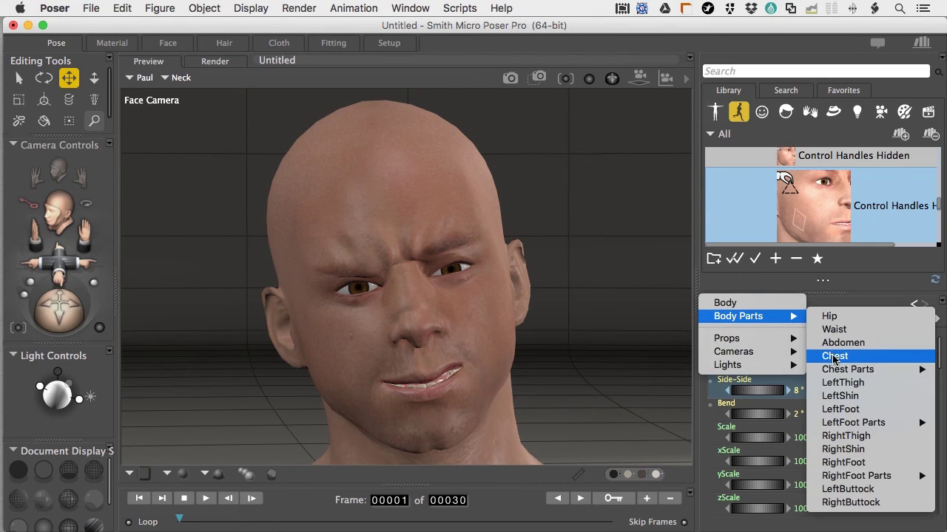
{"action": "mouse_move", "coordinate": [821, 369]}
{"action": "left_click", "coordinate": [731, 383]}
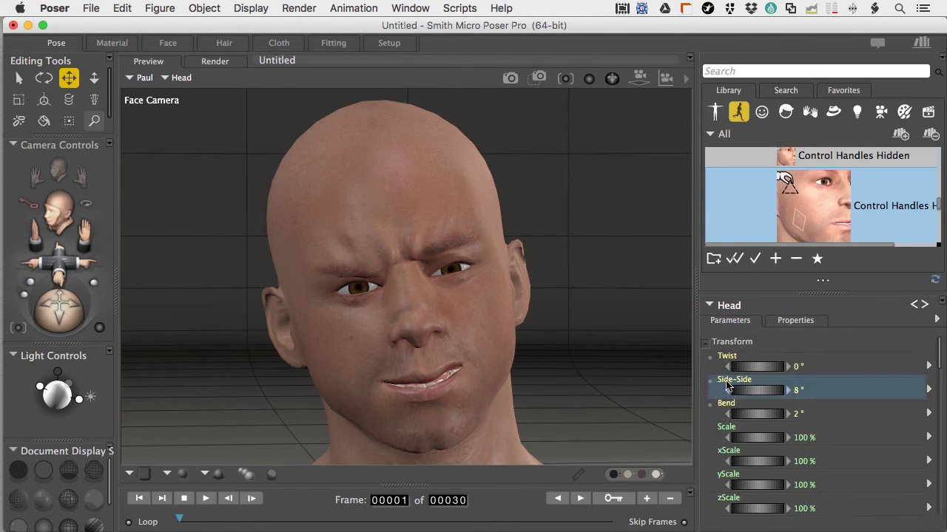
{"action": "mouse_move", "coordinate": [763, 382]}
{"action": "left_mouse_down"}
{"action": "mouse_move", "coordinate": [744, 382]}
{"action": "mouse_move", "coordinate": [752, 382]}
{"action": "left_mouse_up"}
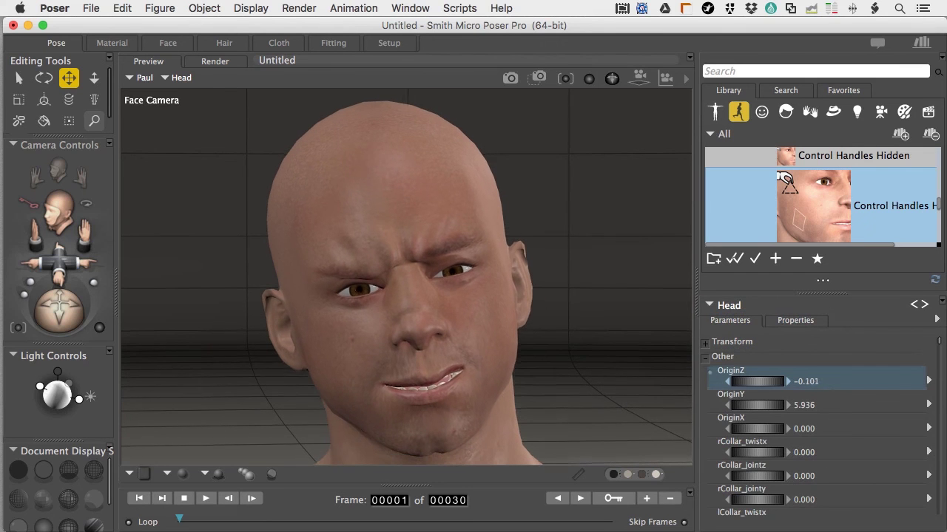
{"action": "left_click", "coordinate": [708, 360]}
{"action": "left_click", "coordinate": [706, 343]}
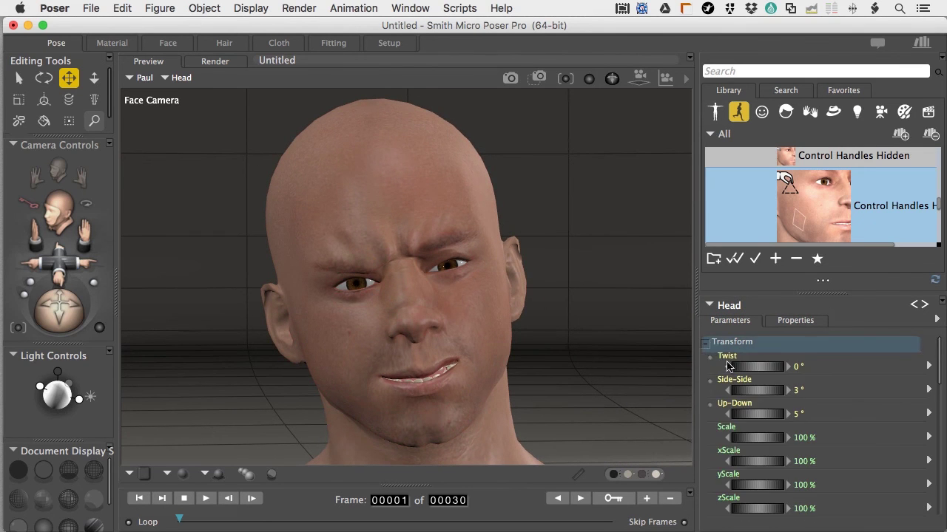
{"action": "left_click_drag", "start_coordinate": [755, 390], "coordinate": [769, 389]}
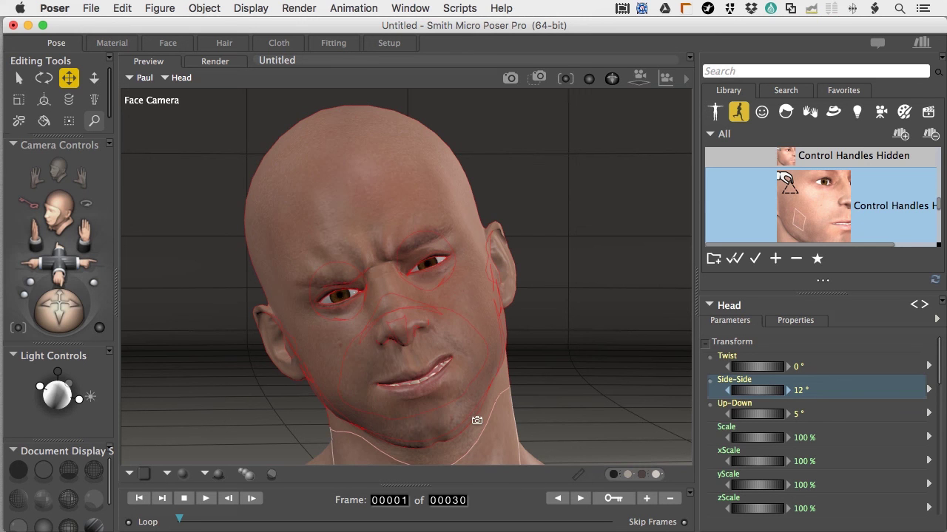
Colour Light 4 red and swing it farther around so it lights the side of the head from behind
{"action": "mouse_move", "coordinate": [456, 416]}
{"action": "left_mouse_down", "text": "alt"}
{"action": "mouse_move", "coordinate": [467, 416]}
{"action": "mouse_move", "coordinate": [457, 418]}
{"action": "left_mouse_up", "text": "alt"}
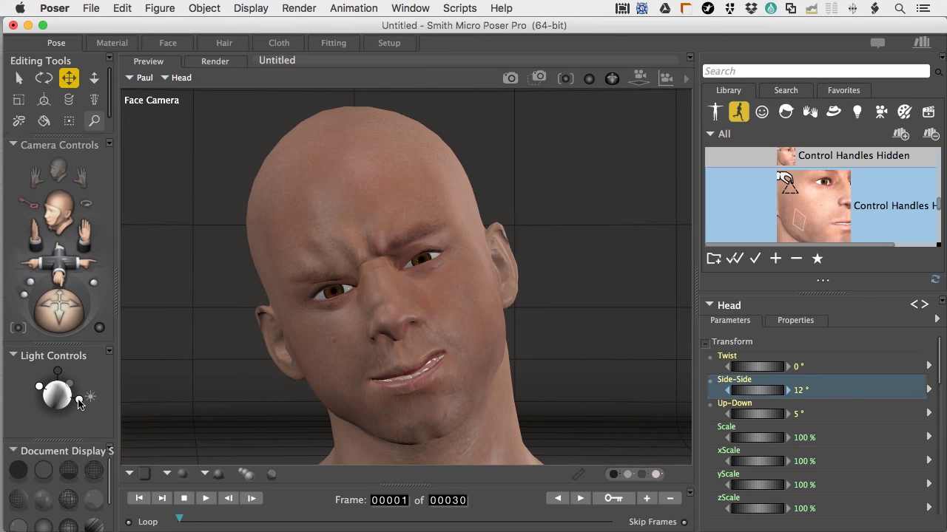
{"action": "left_click", "coordinate": [82, 403]}
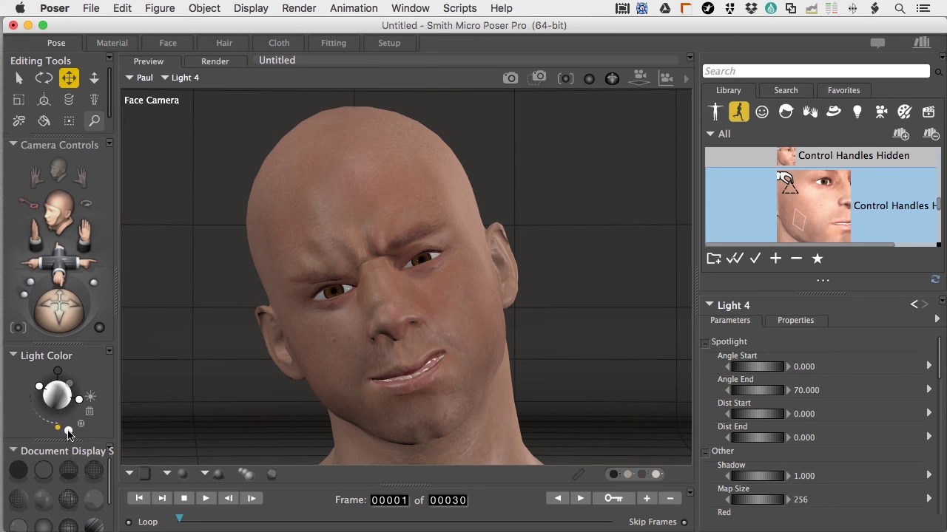
{"action": "left_click", "coordinate": [68, 432]}
{"action": "left_click", "coordinate": [188, 469]}
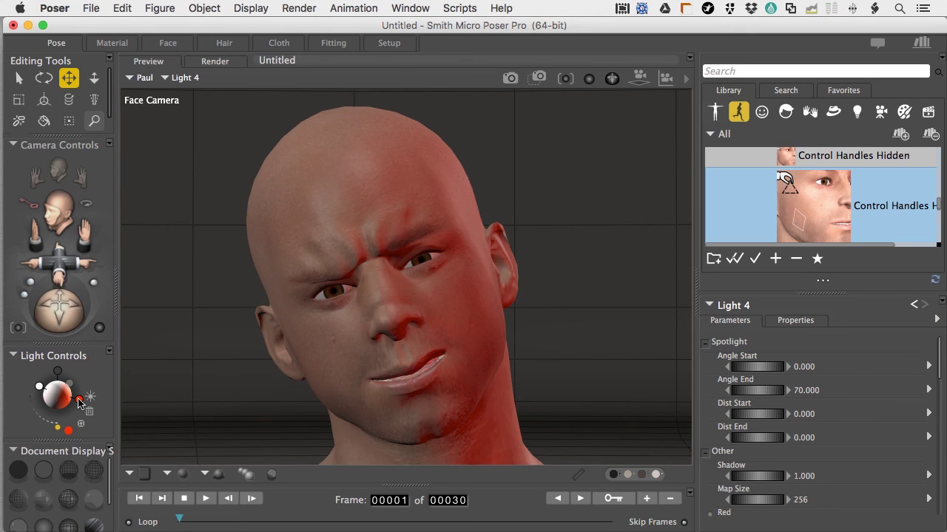
{"action": "left_click_drag", "start_coordinate": [79, 403], "coordinate": [85, 403]}
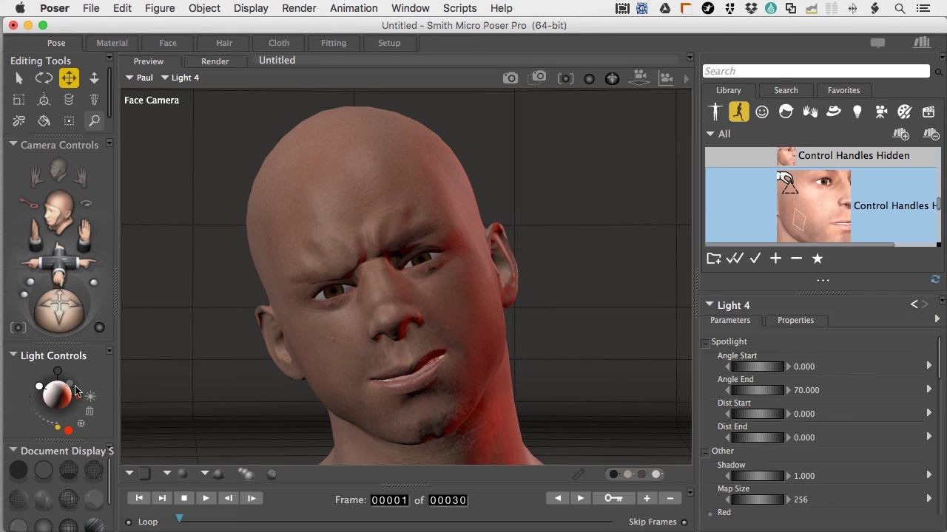
Move Light 2 higher above the head and colour it light blue
{"action": "left_click", "coordinate": [45, 385]}
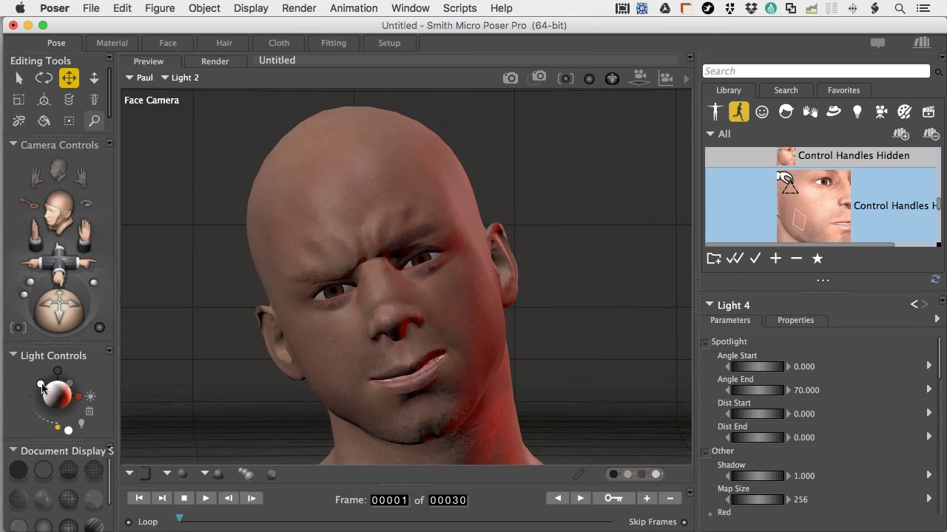
{"action": "left_click_drag", "start_coordinate": [46, 385], "coordinate": [49, 374]}
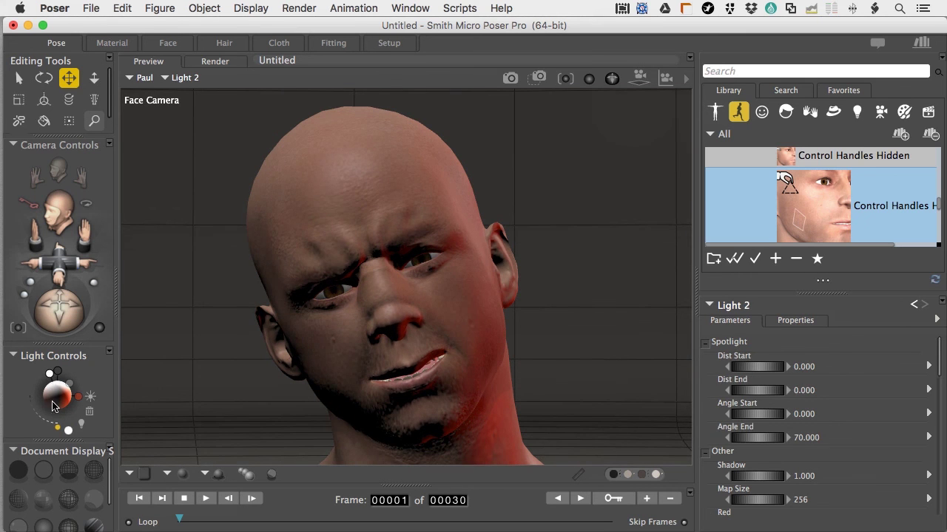
{"action": "left_click", "coordinate": [68, 433]}
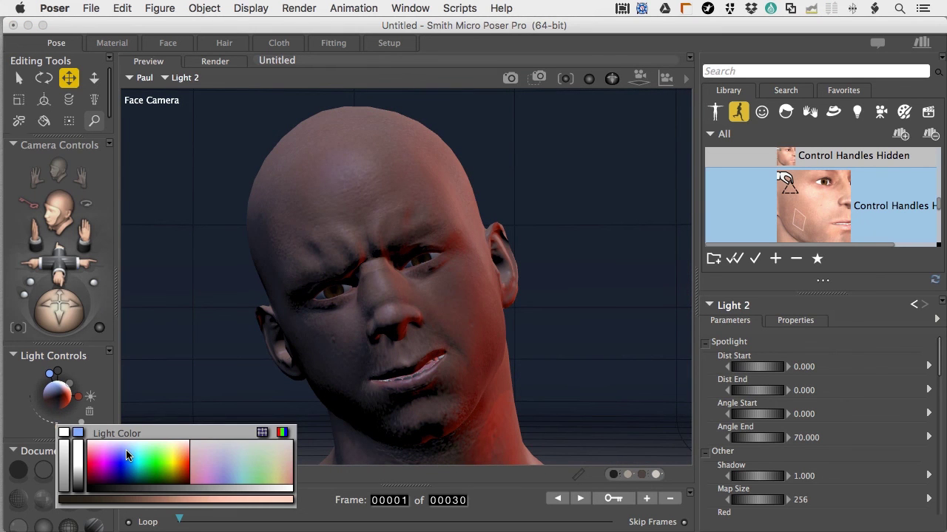
{"action": "left_click", "coordinate": [126, 456]}
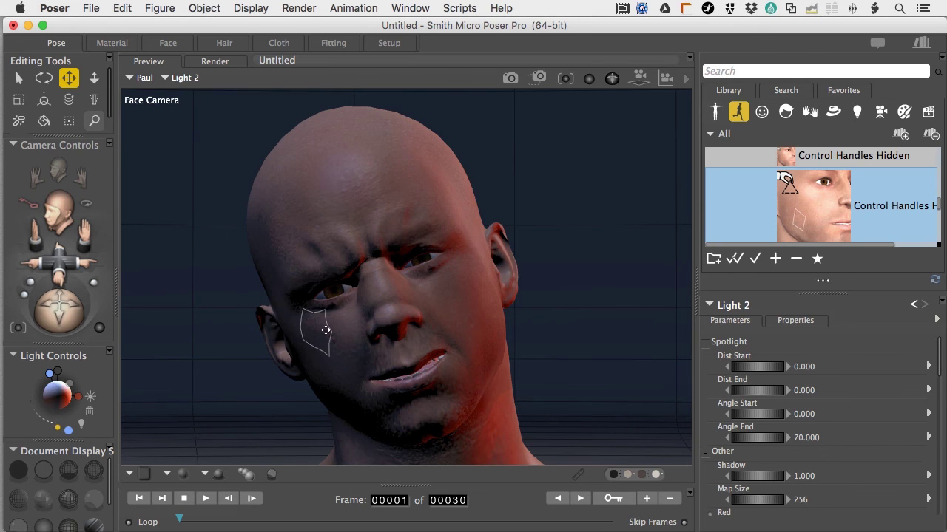
Render the current Face Camera view of the relit head
{"action": "key", "text": "super+r"}
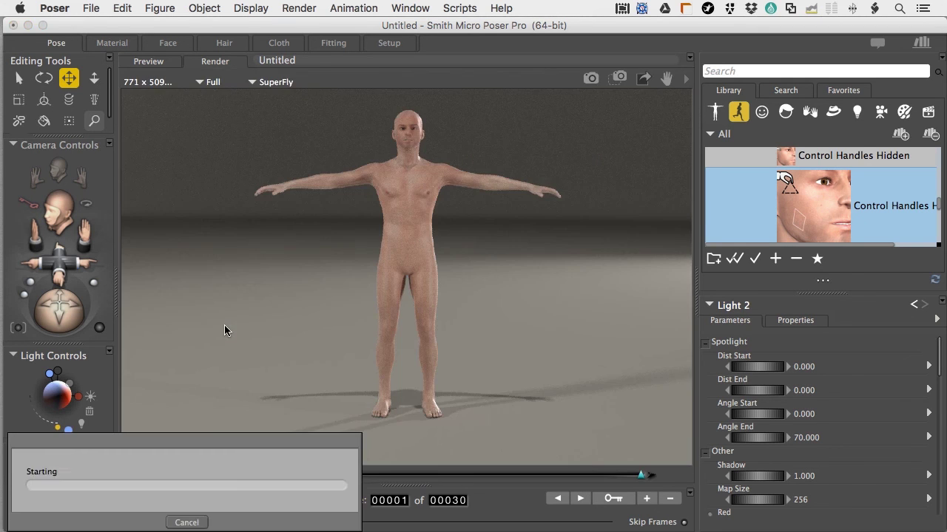